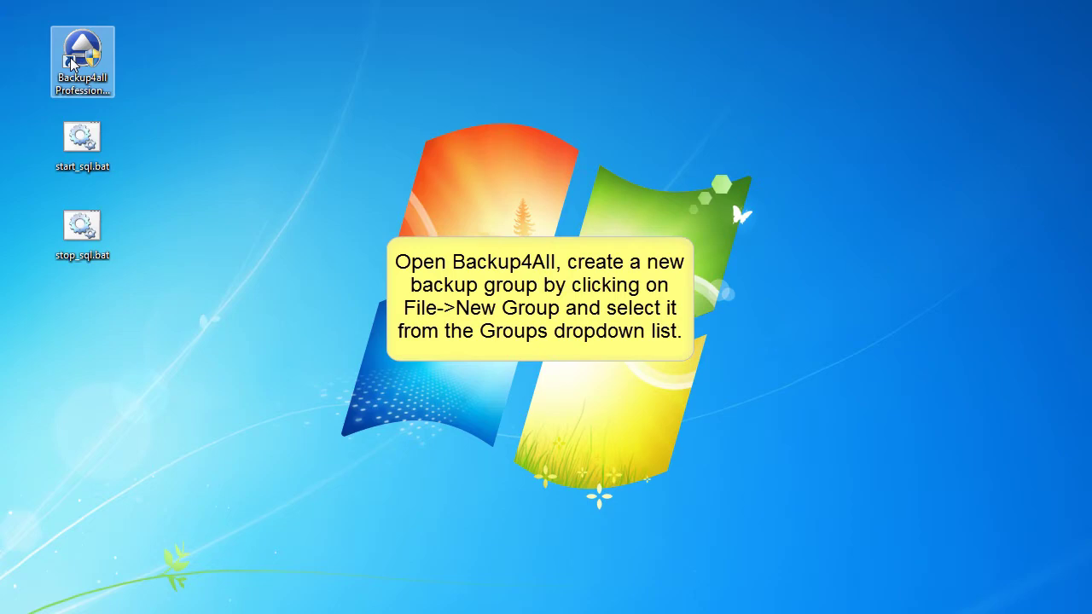
Open Backup4all, create a backup group named "Backup SQL" and make it the active group
double_click(70, 60)
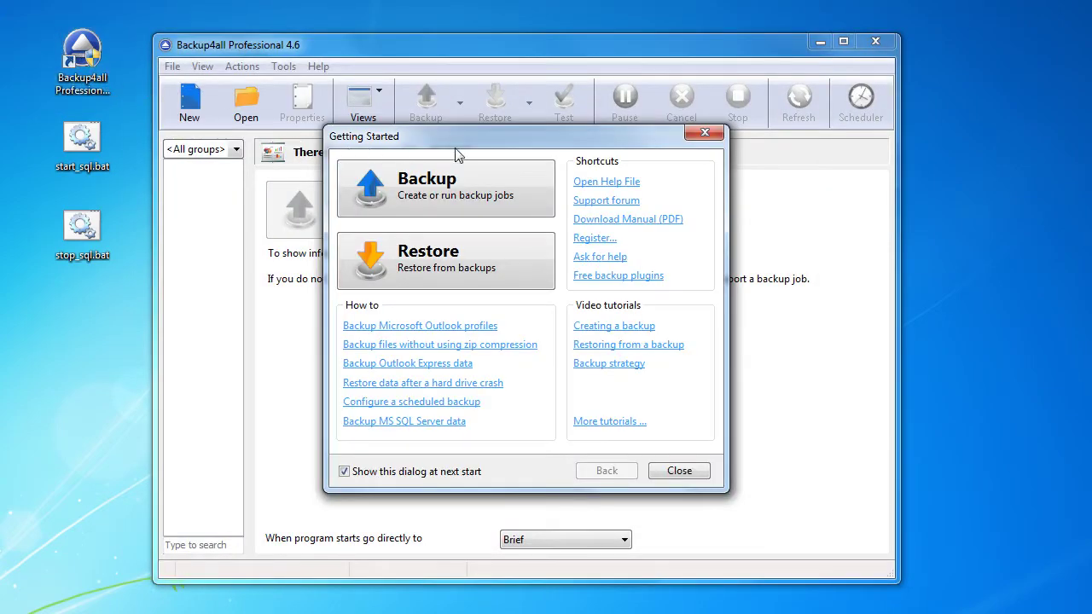
left_click(702, 135)
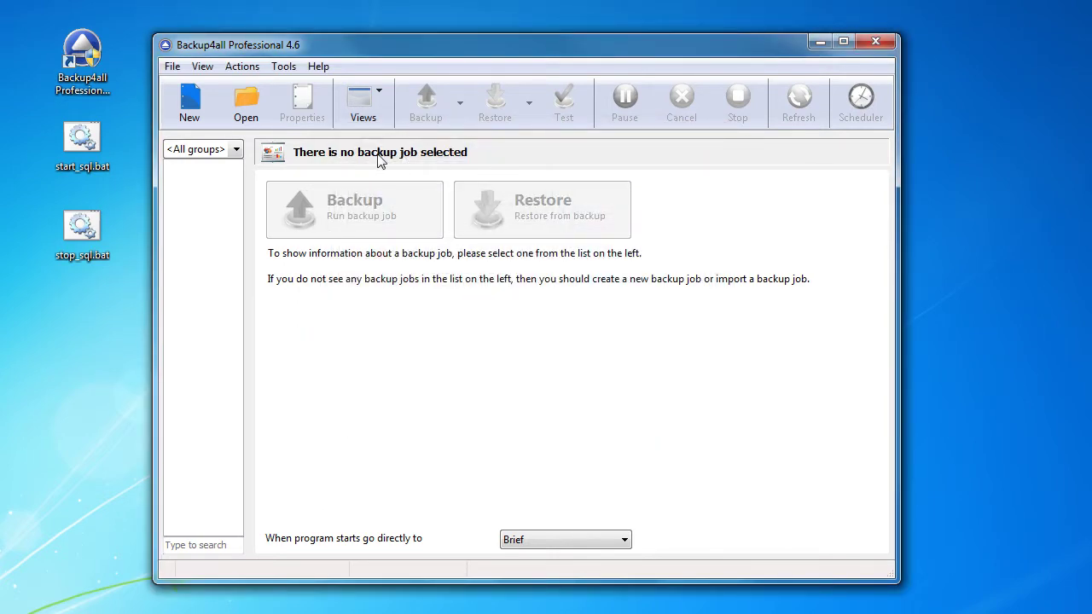
left_click(173, 66)
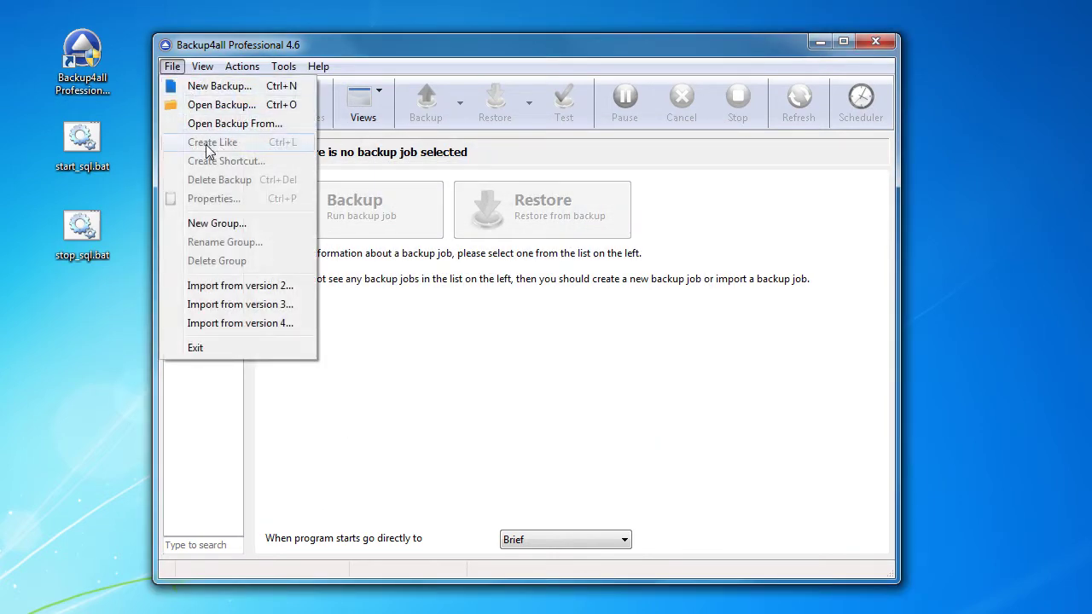
left_click(242, 225)
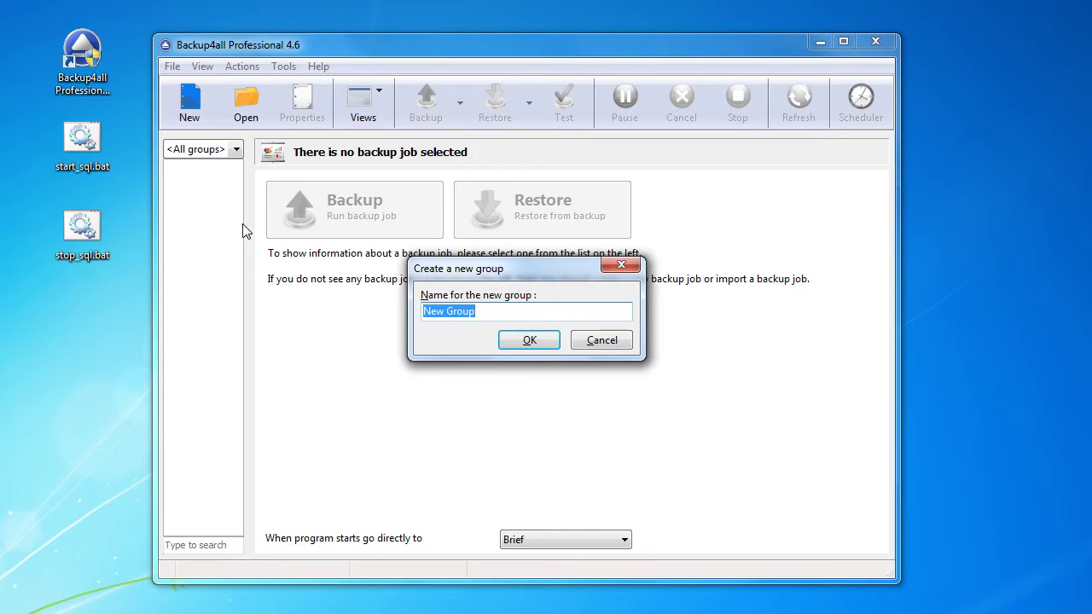
type("Backup SQL")
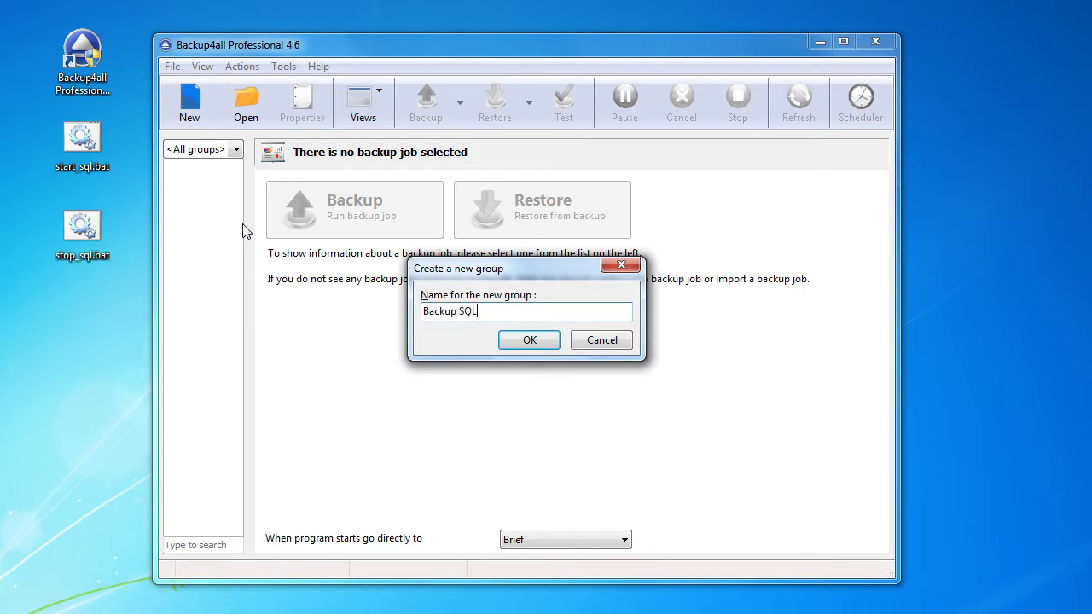
left_click(529, 341)
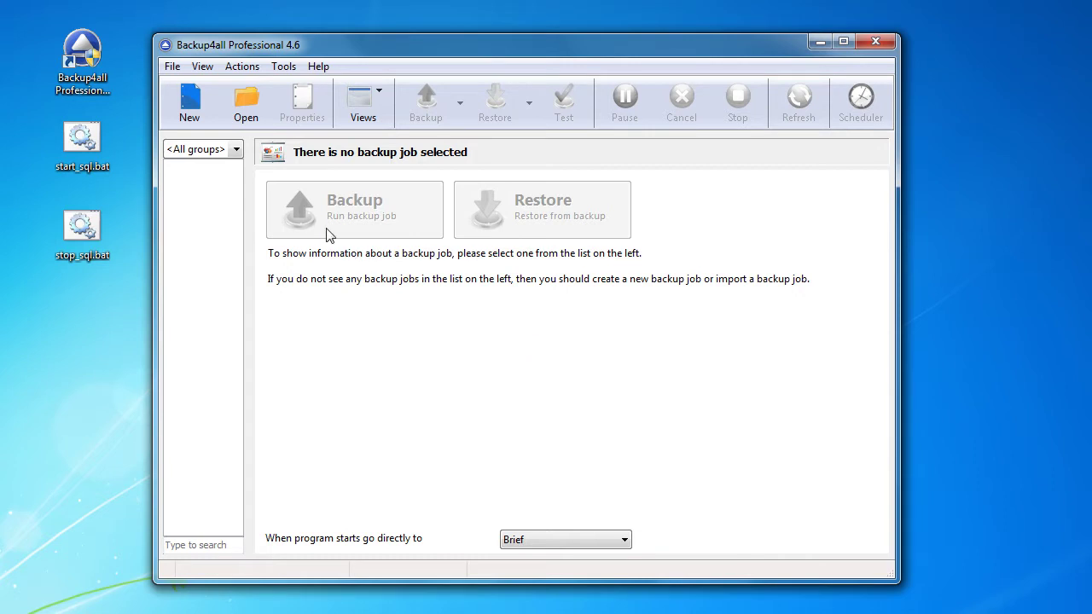
left_click(235, 150)
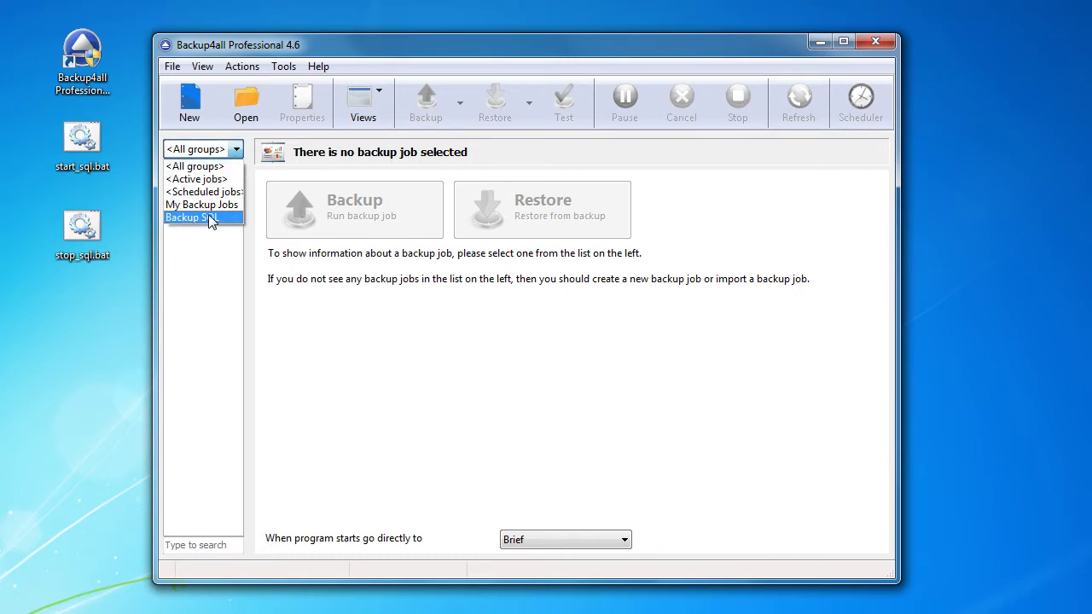
left_click(209, 221)
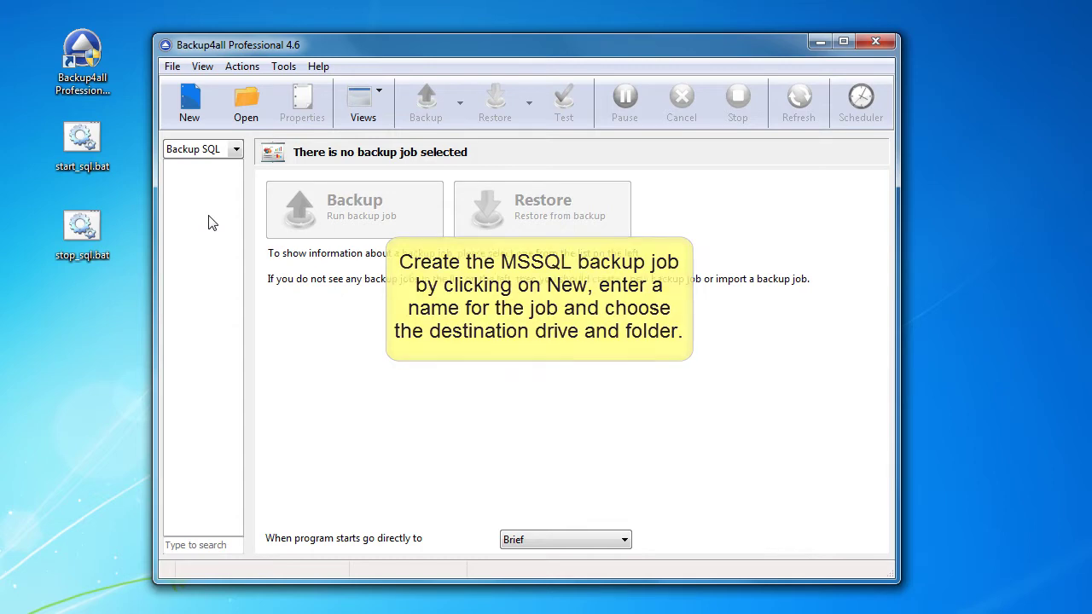
Start a new backup job named "Backup SQL 1" with the local folder D:\Backup as its destination
left_click(190, 107)
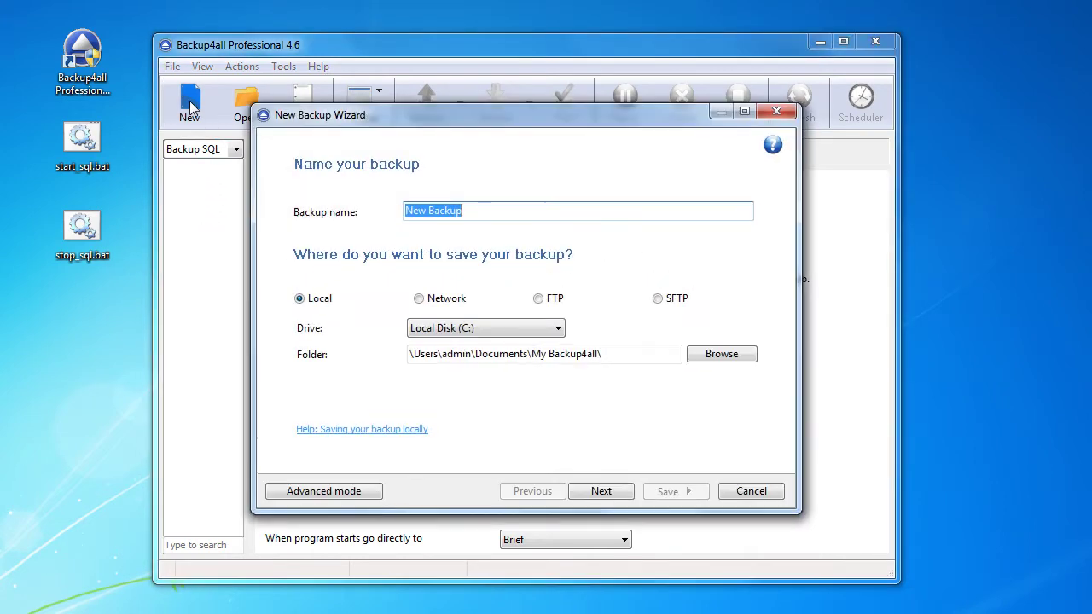
type("Backup SQL 1")
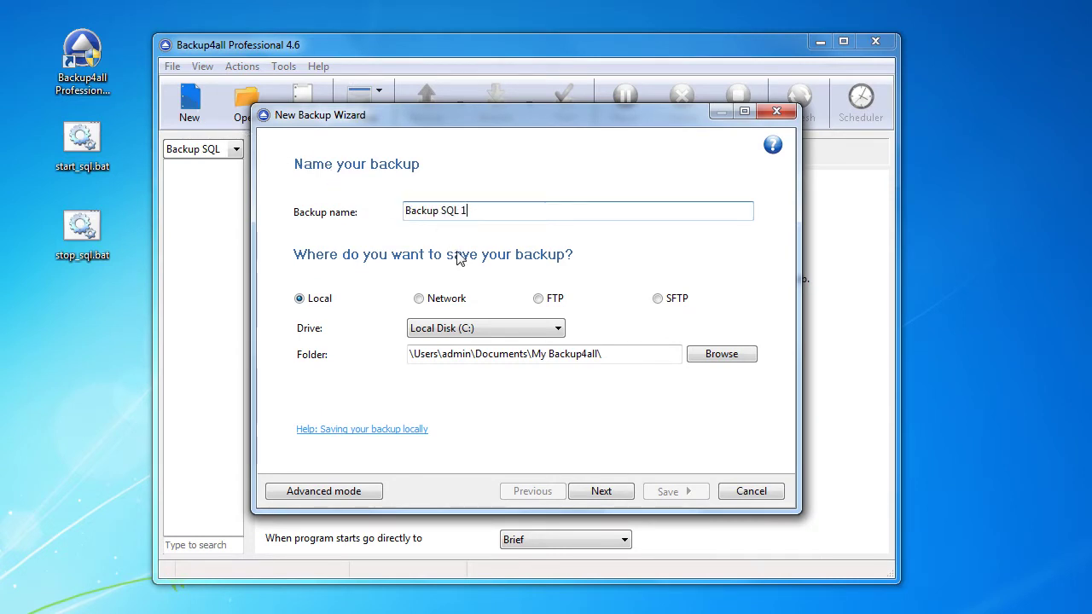
left_click(506, 331)
left_click(503, 354)
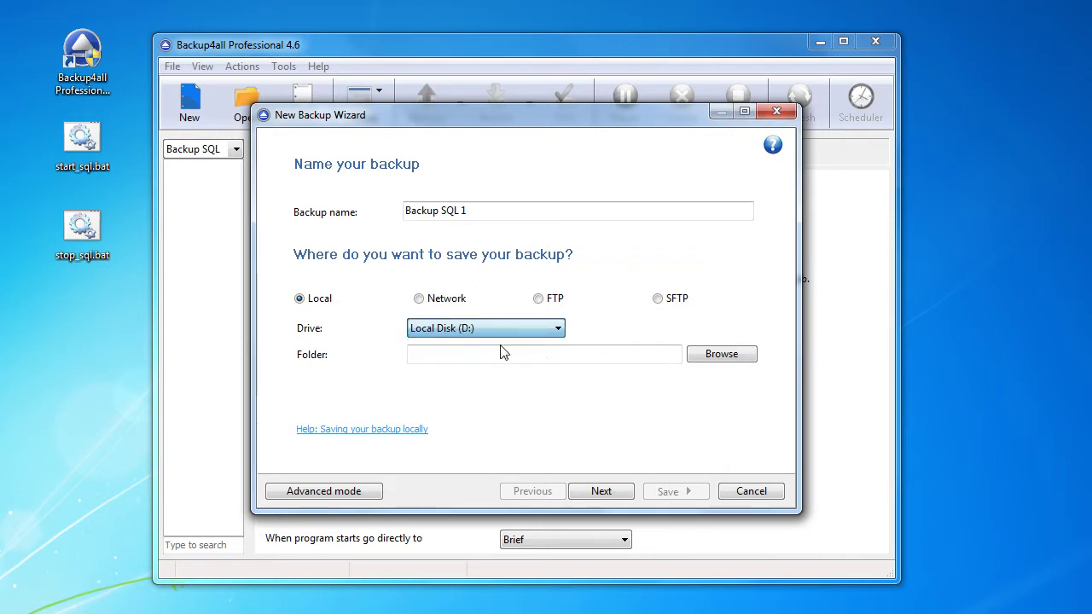
left_click(719, 357)
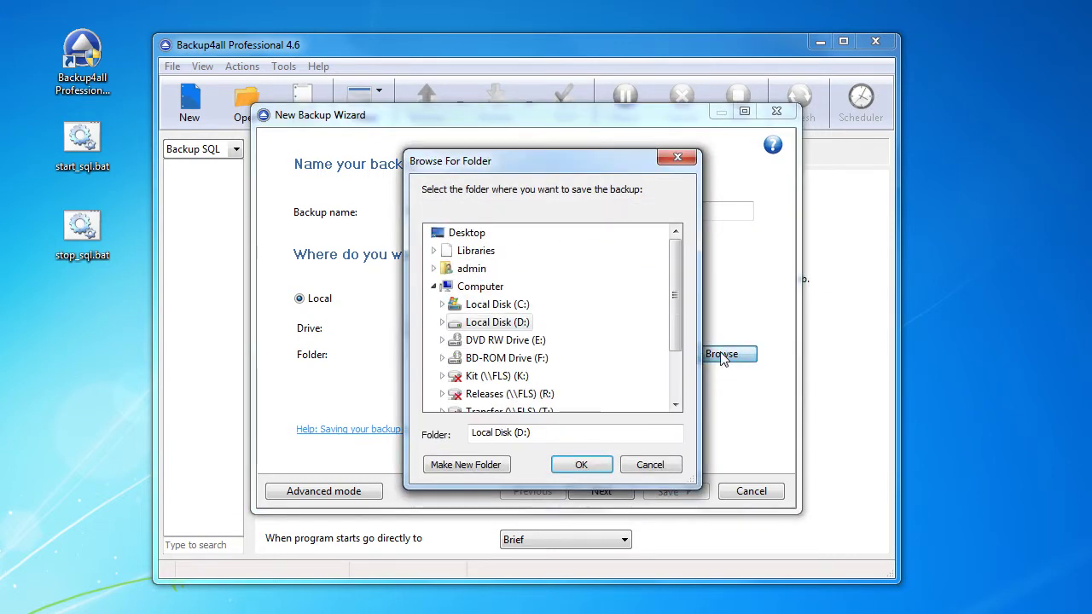
left_click(443, 323)
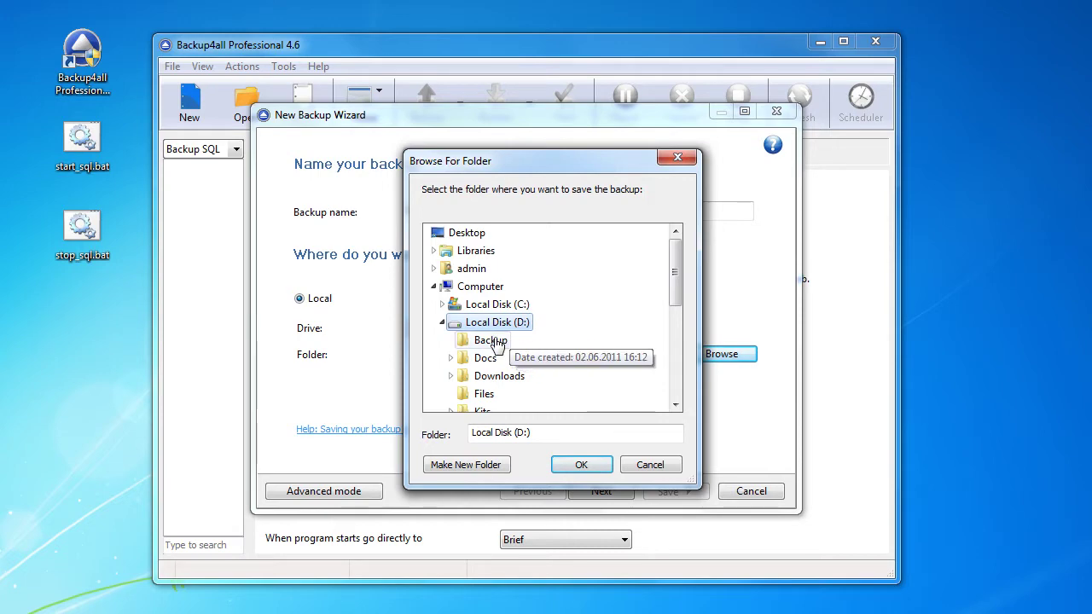
left_click(493, 341)
left_click(587, 465)
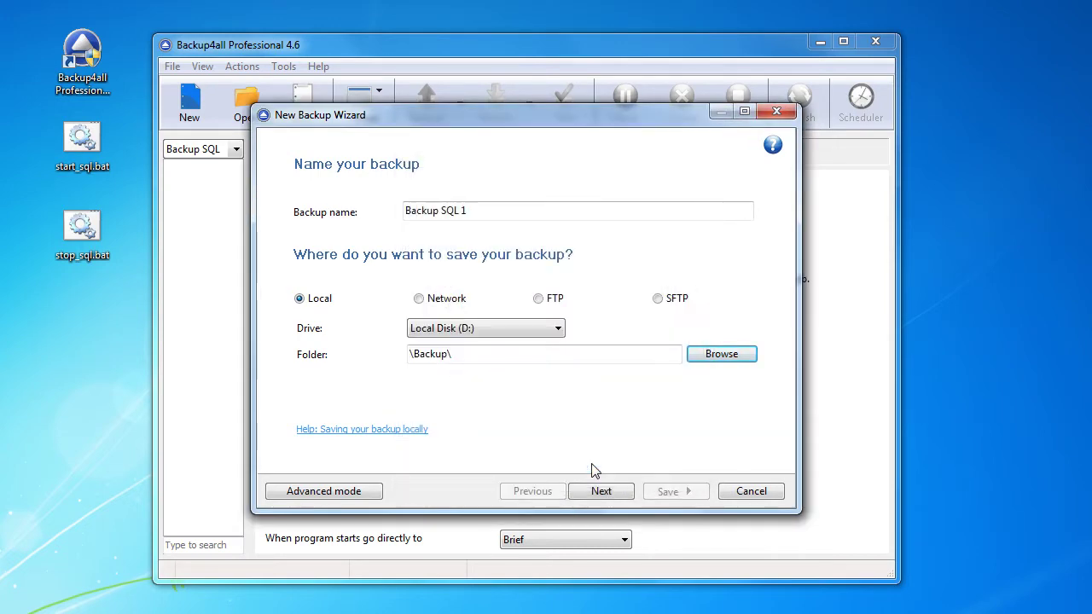
left_click(601, 492)
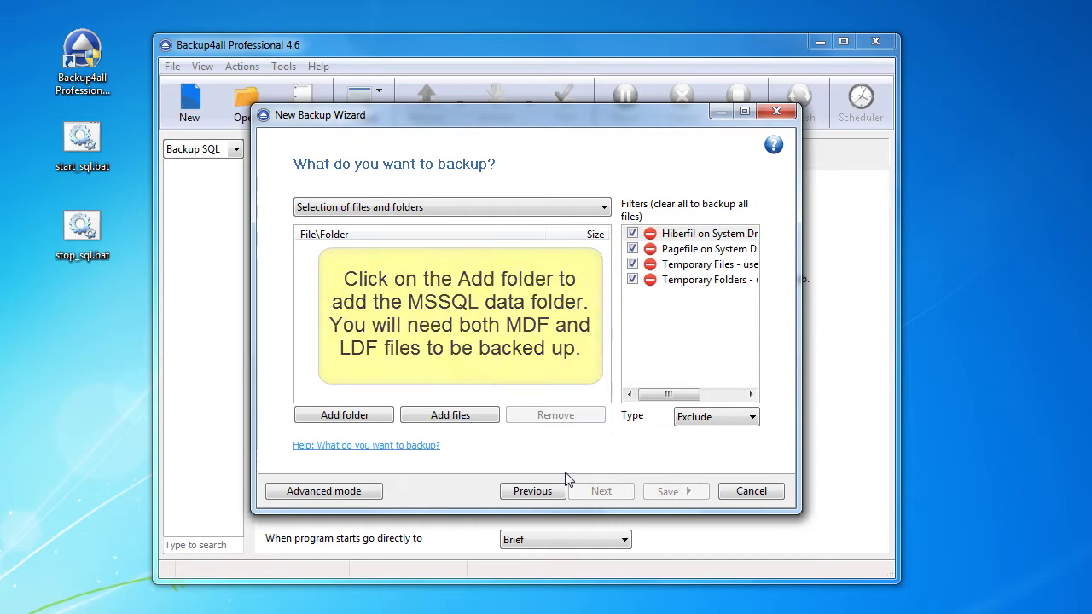
Add the folder D:\MSSQL\SQLData as the backup job's source and continue to the backup type settings
left_click(358, 416)
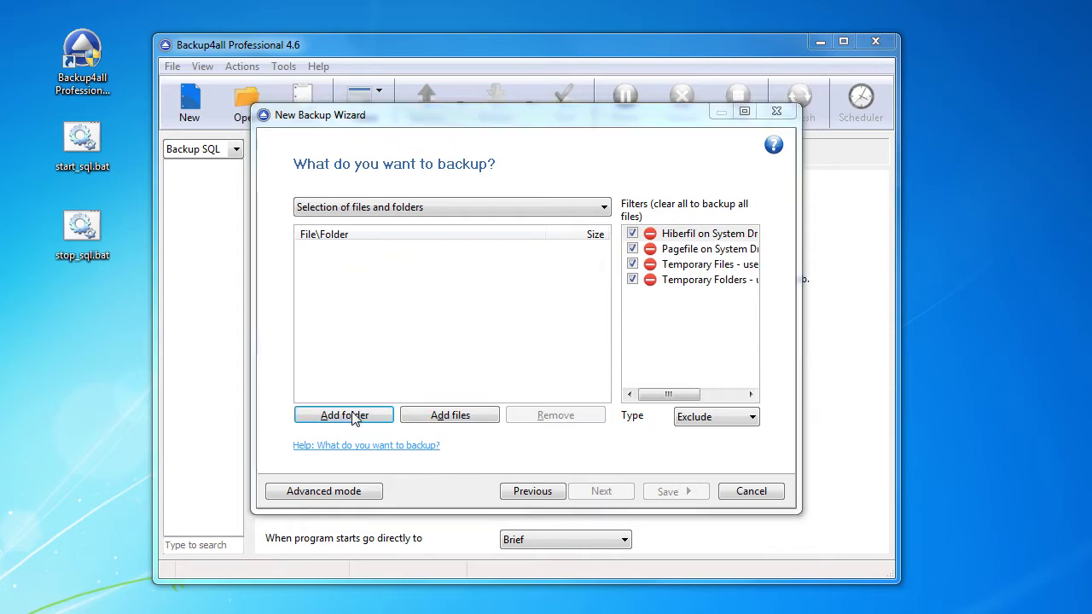
double_click(477, 286)
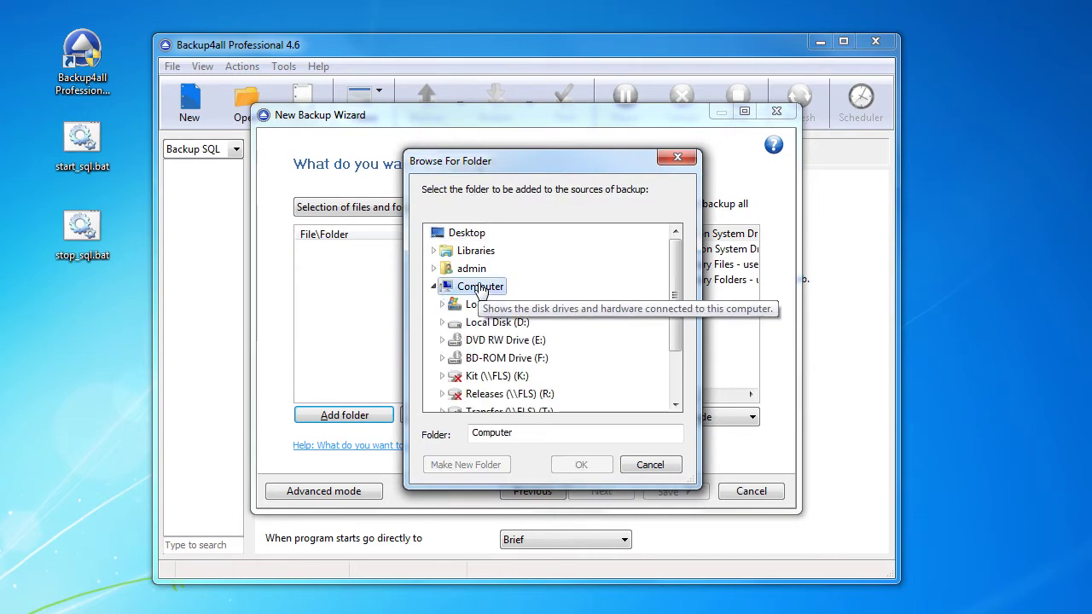
double_click(506, 324)
scroll(546, 367, "down", 2)
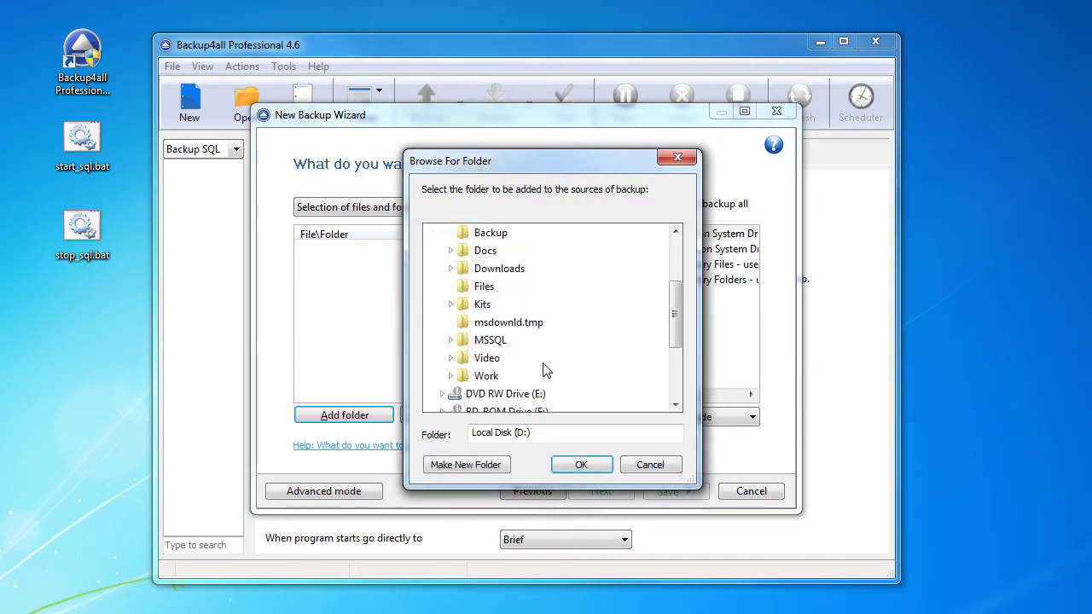
double_click(503, 339)
scroll(546, 398, "down", 1)
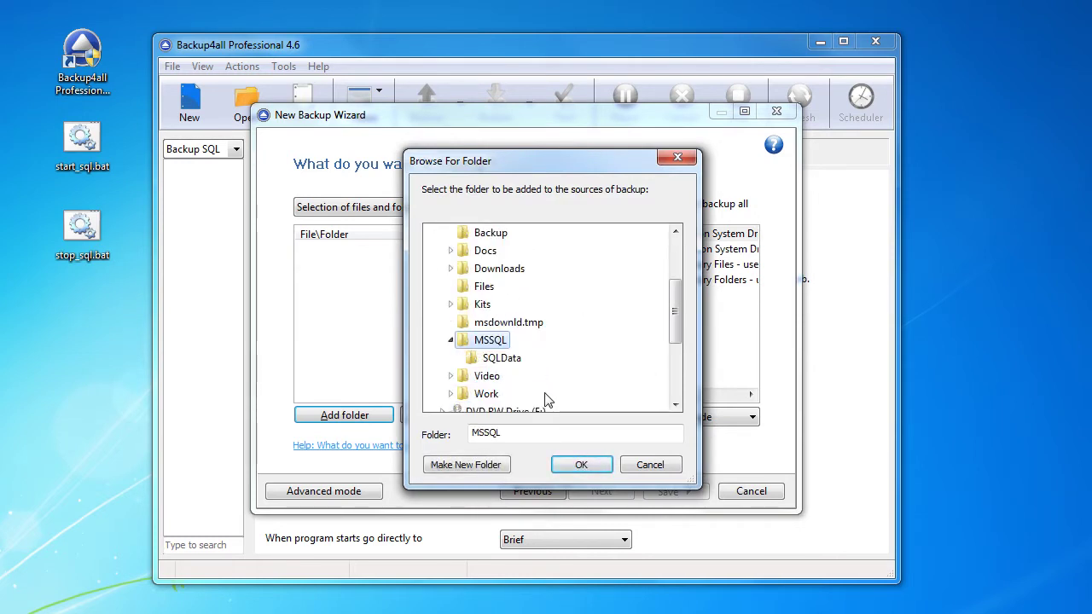
left_click(502, 358)
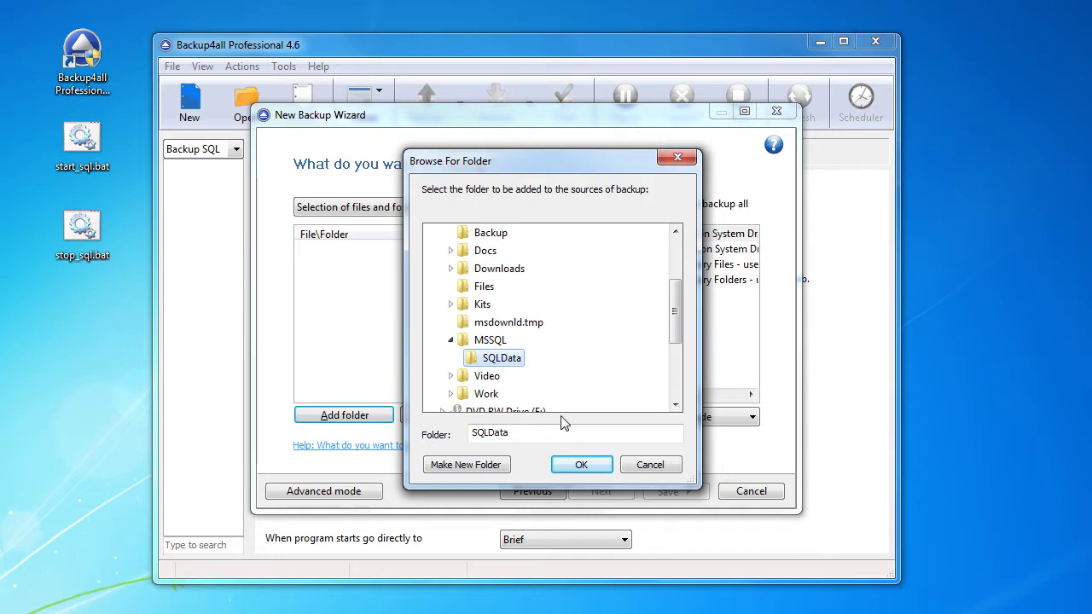
left_click(581, 465)
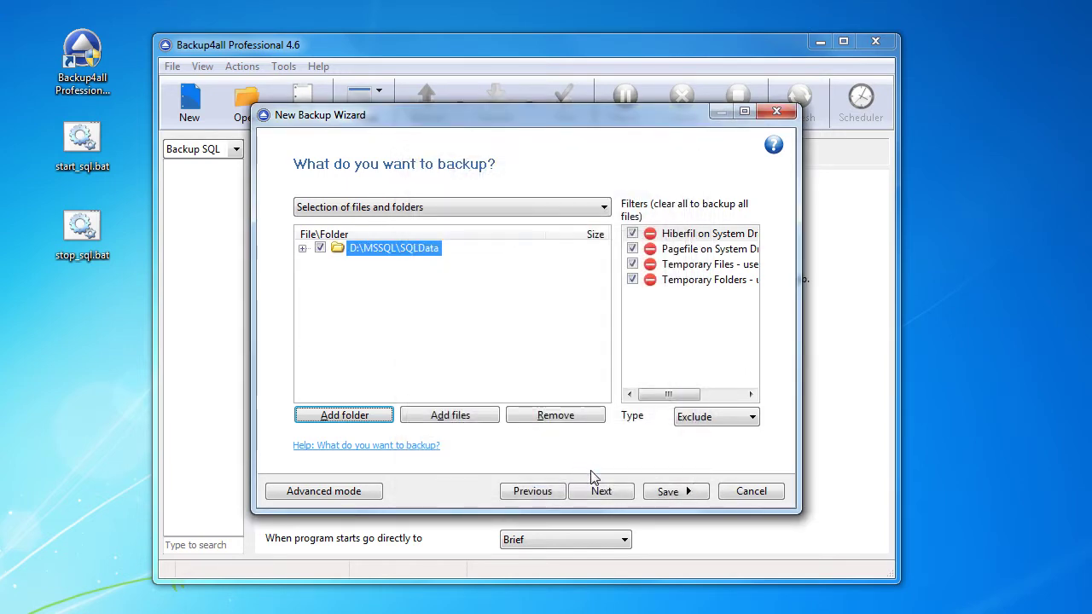
left_click(600, 492)
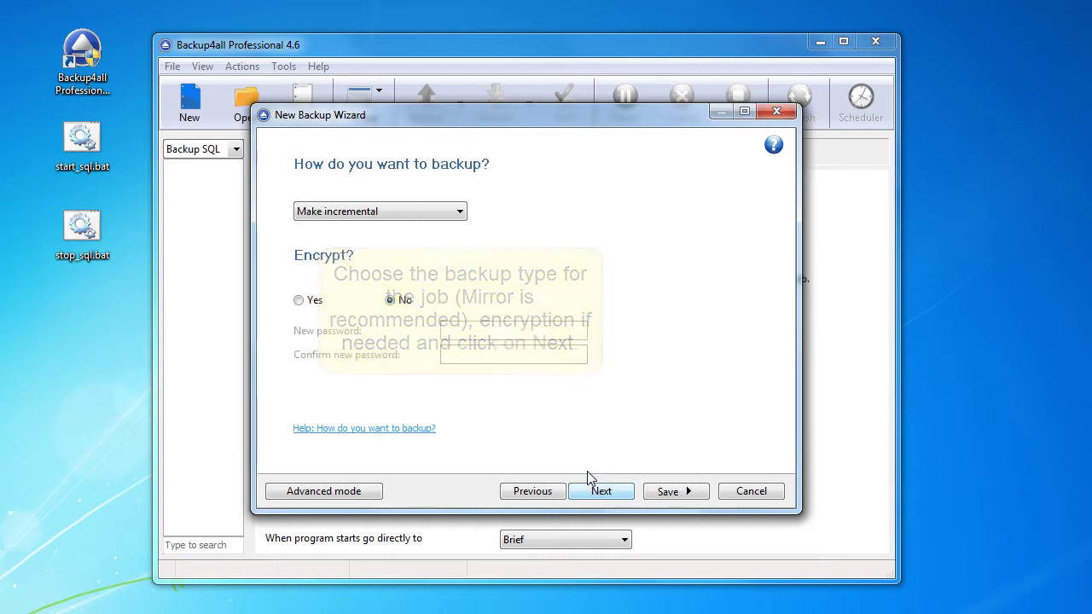
Set the backup type to Make mirror without encryption and continue to the scheduling settings
left_click(454, 213)
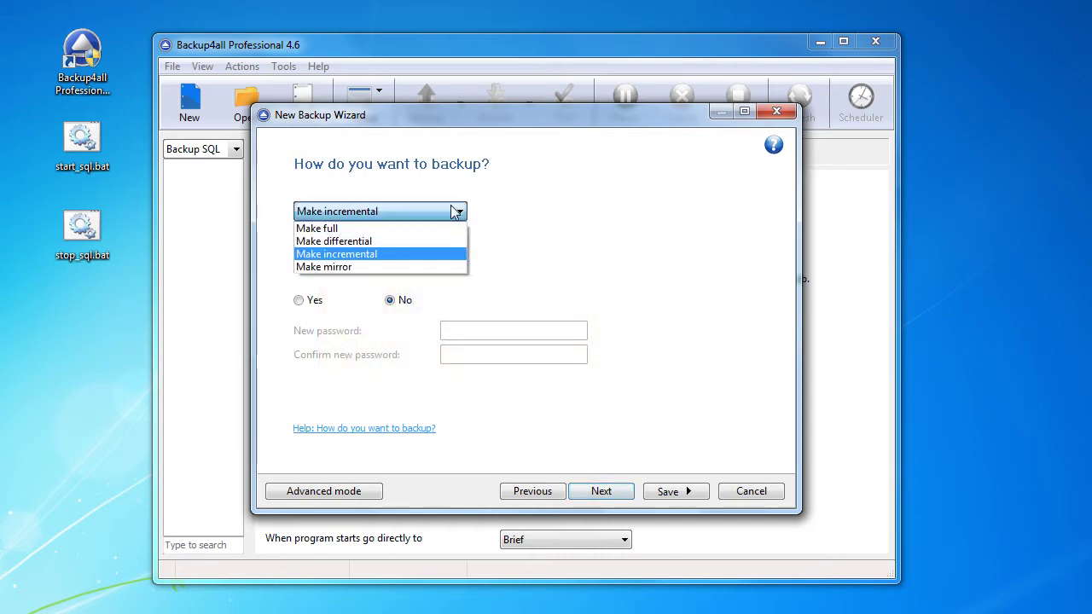
left_click(419, 265)
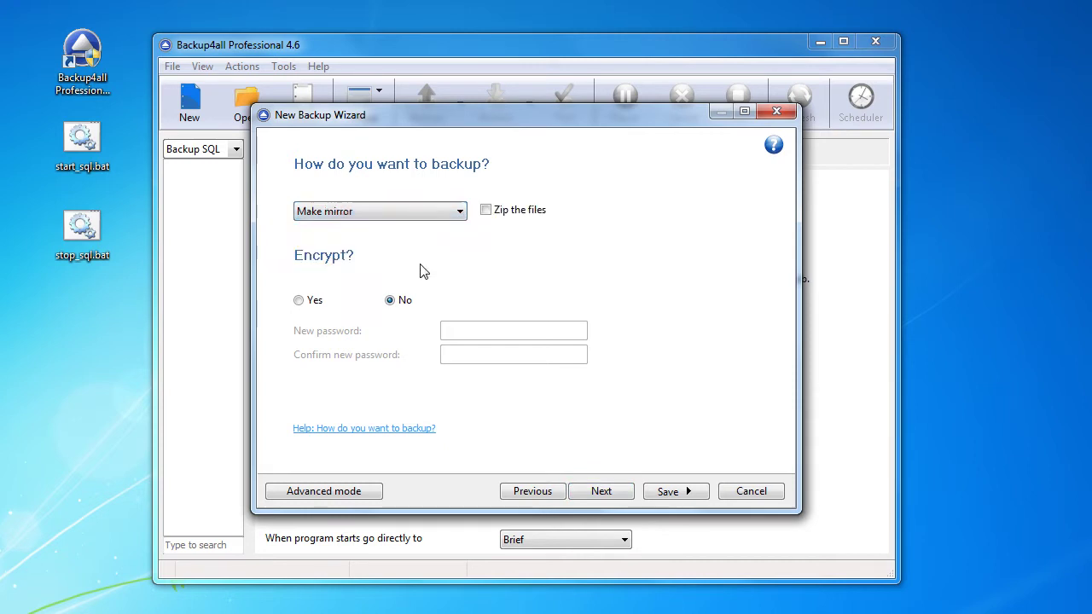
left_click(607, 495)
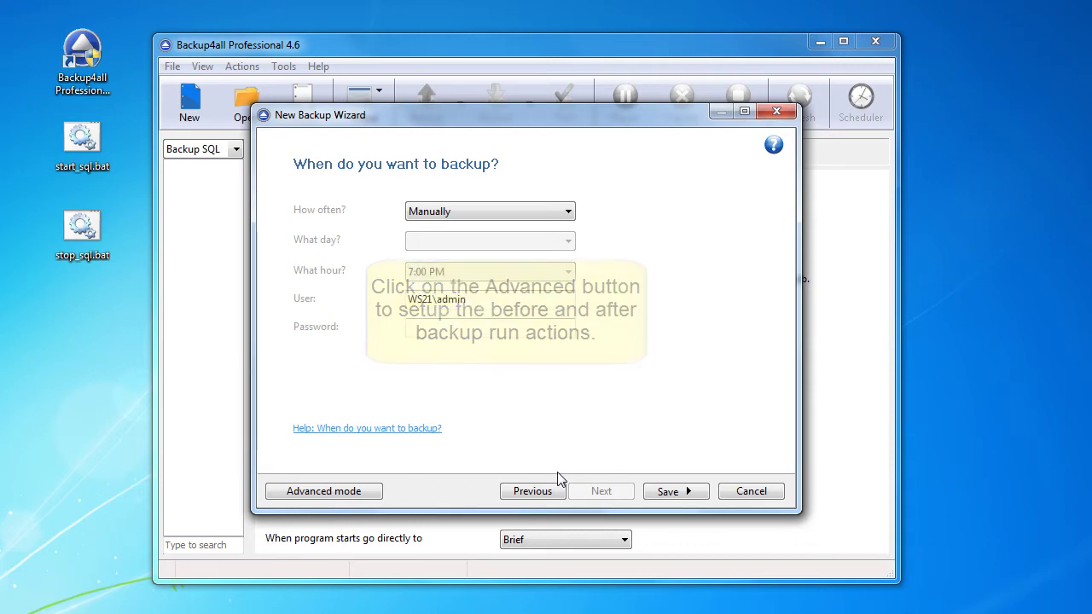
In the job's advanced options, enable the action before backup and set it to run stop_sql.bat from the Desktop
left_click(337, 492)
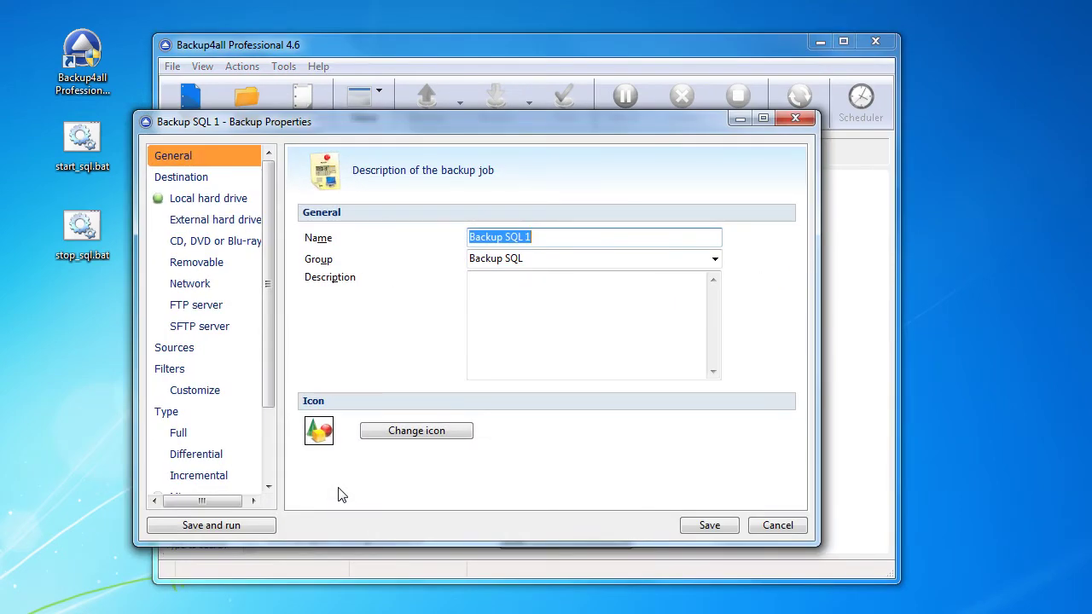
left_click_drag(269, 390, 266, 477)
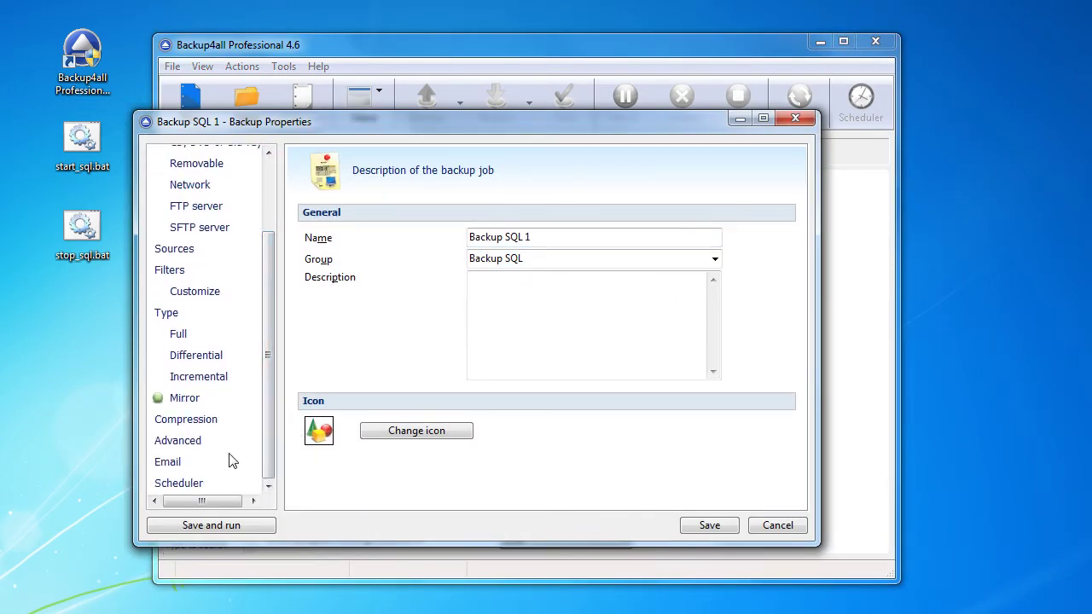
left_click(178, 440)
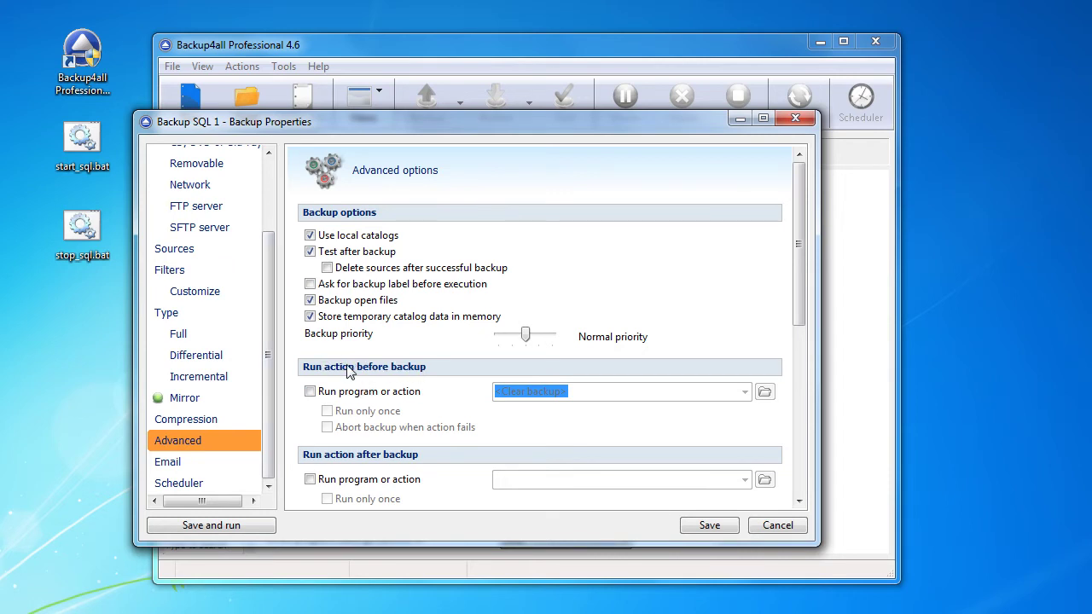
left_click(386, 401)
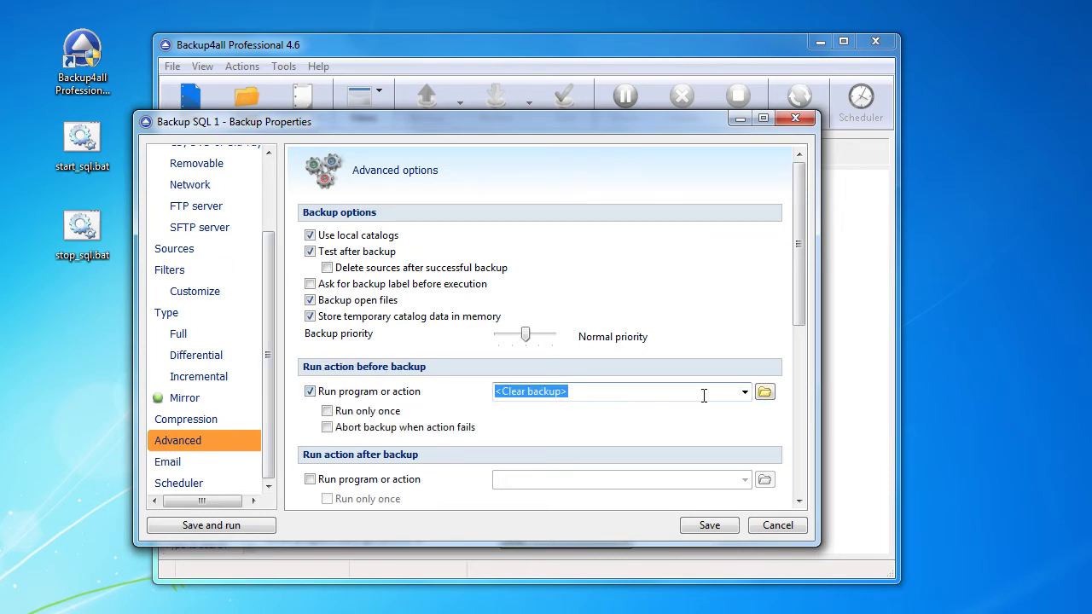
left_click(764, 393)
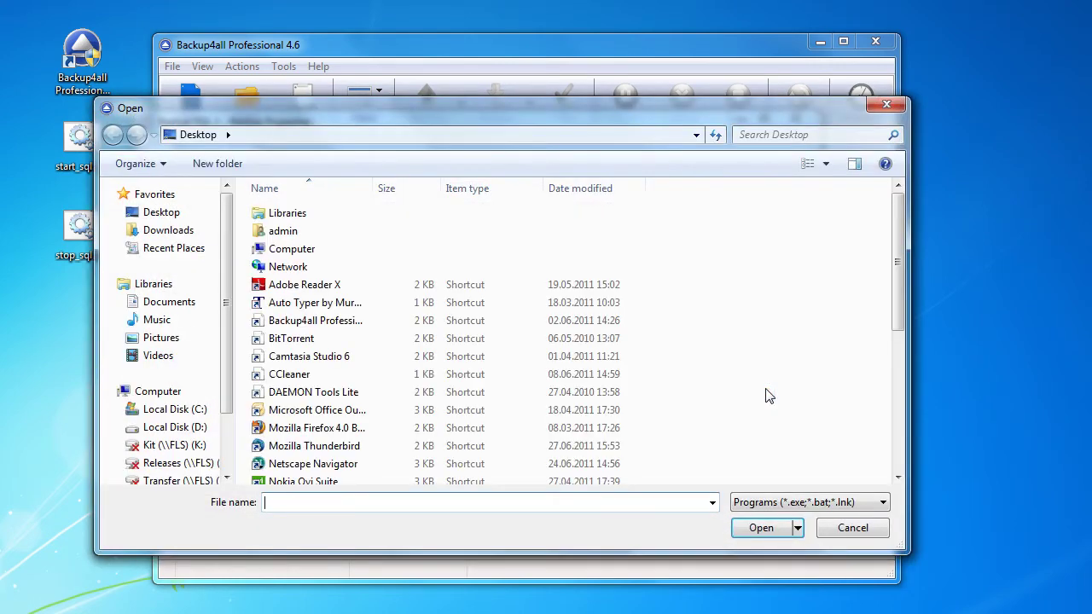
left_click(170, 212)
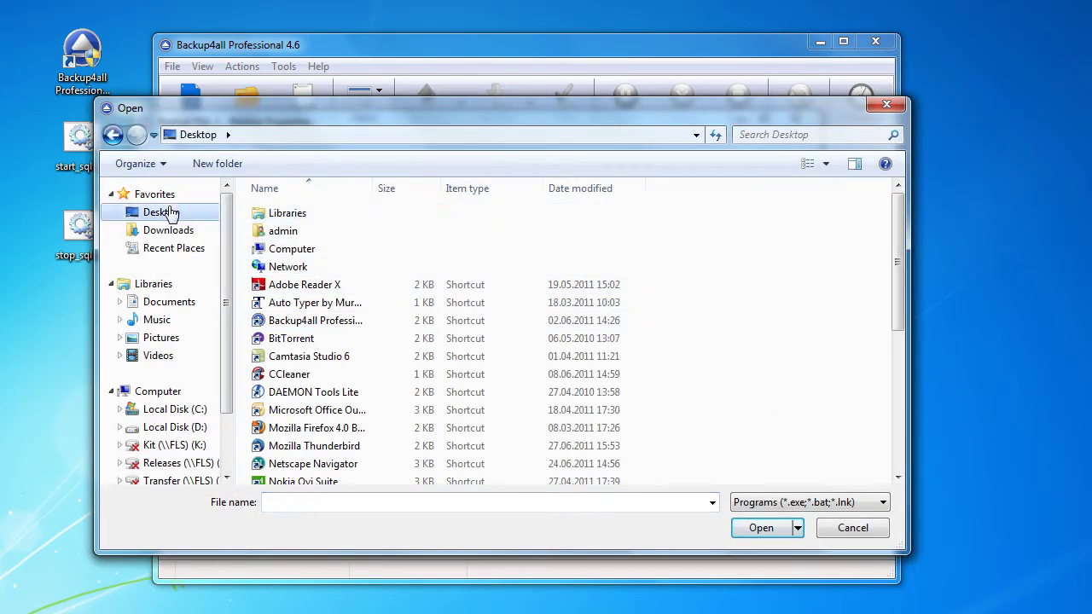
left_click_drag(895, 226, 899, 361)
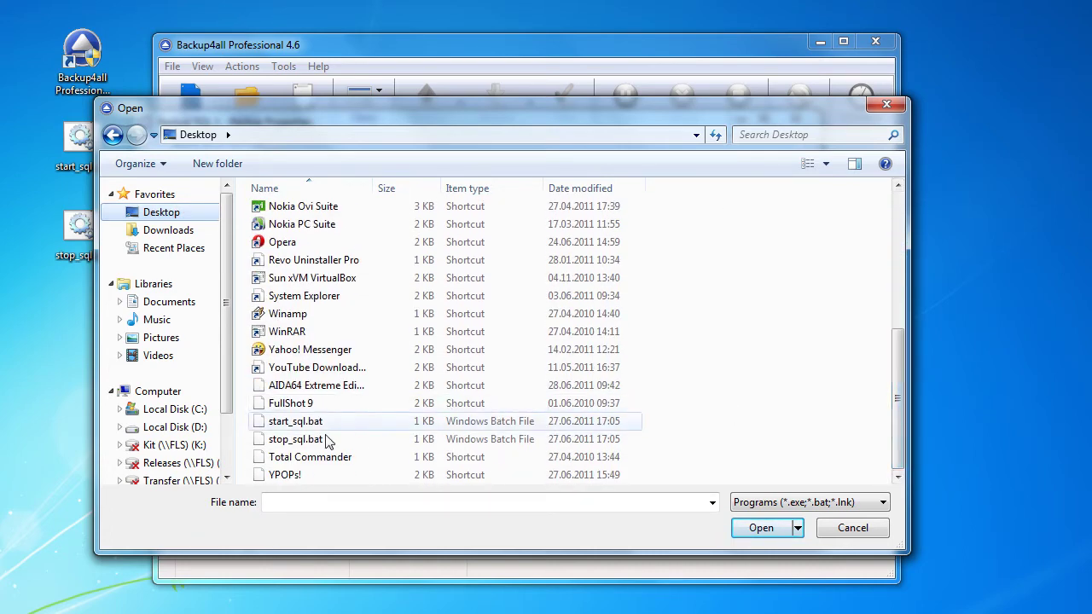
left_click(614, 439)
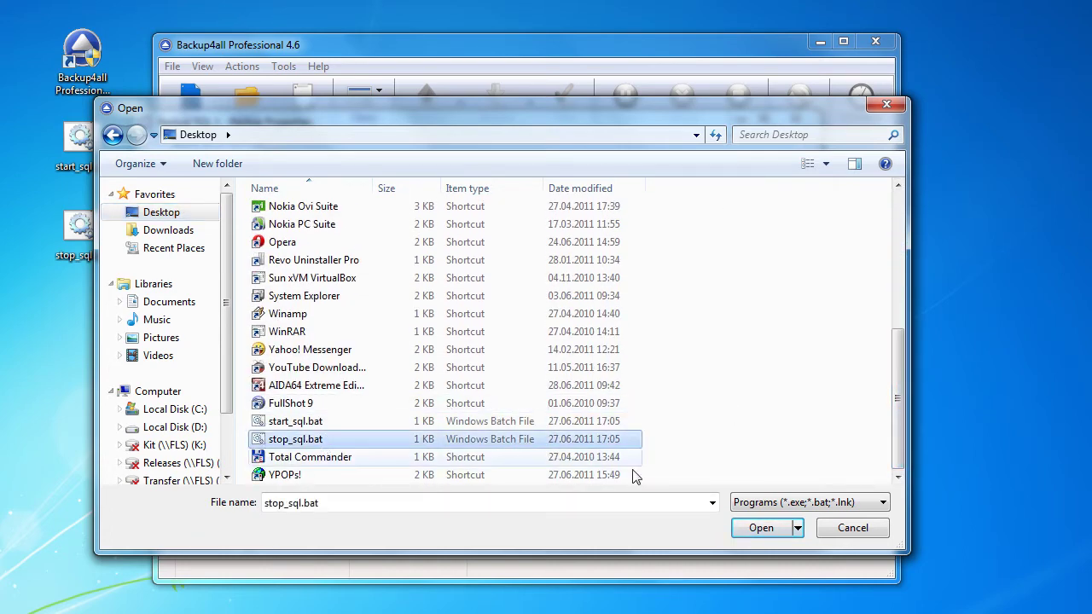
left_click(768, 528)
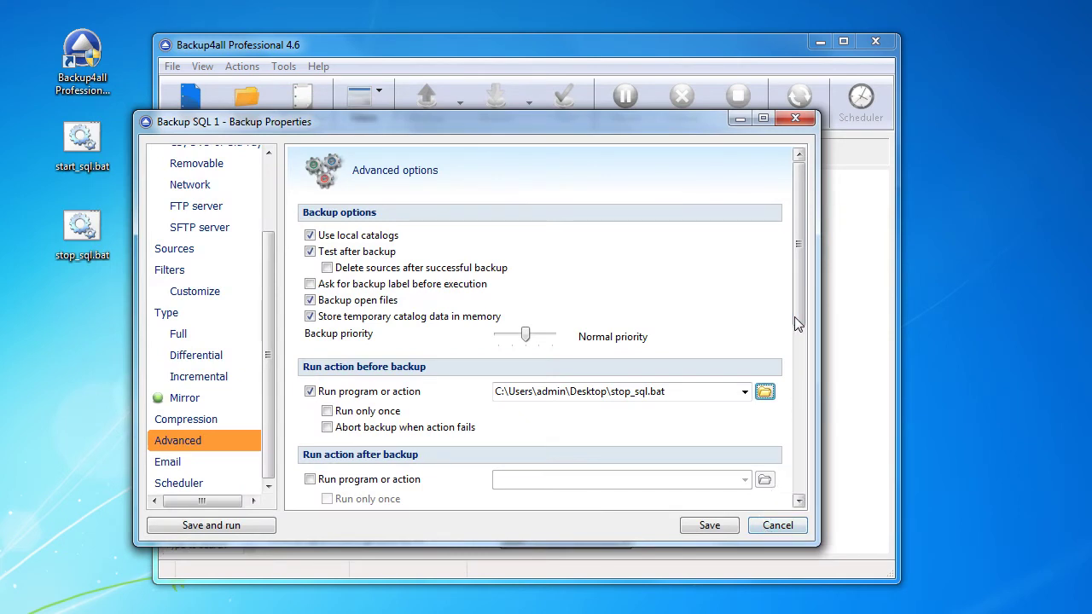
Enable the program action after backup and have it run on warnings and errors as well as success
left_click_drag(797, 289, 723, 378)
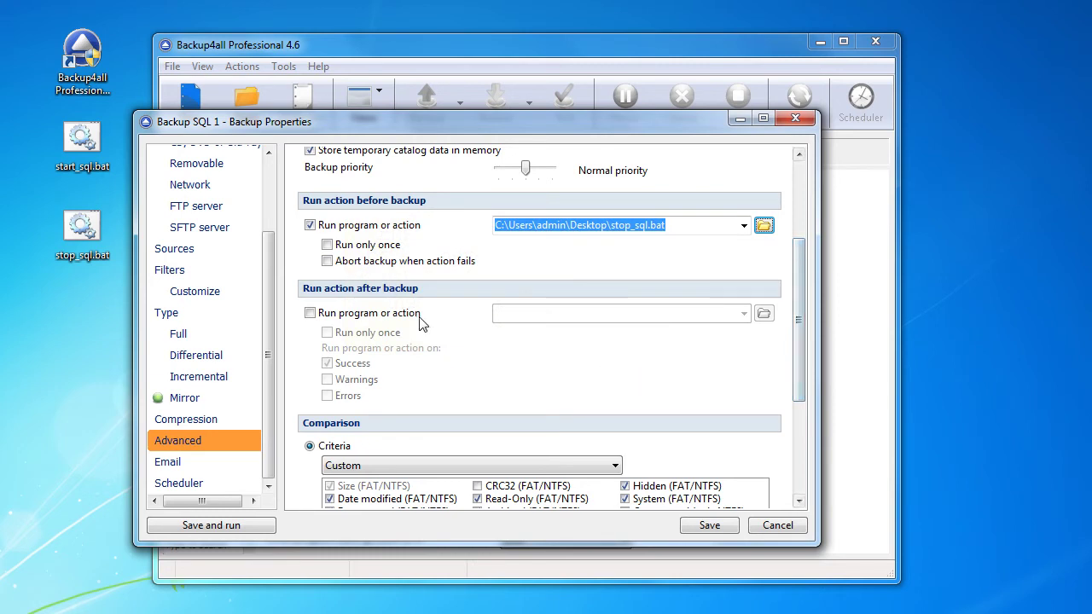
left_click(375, 315)
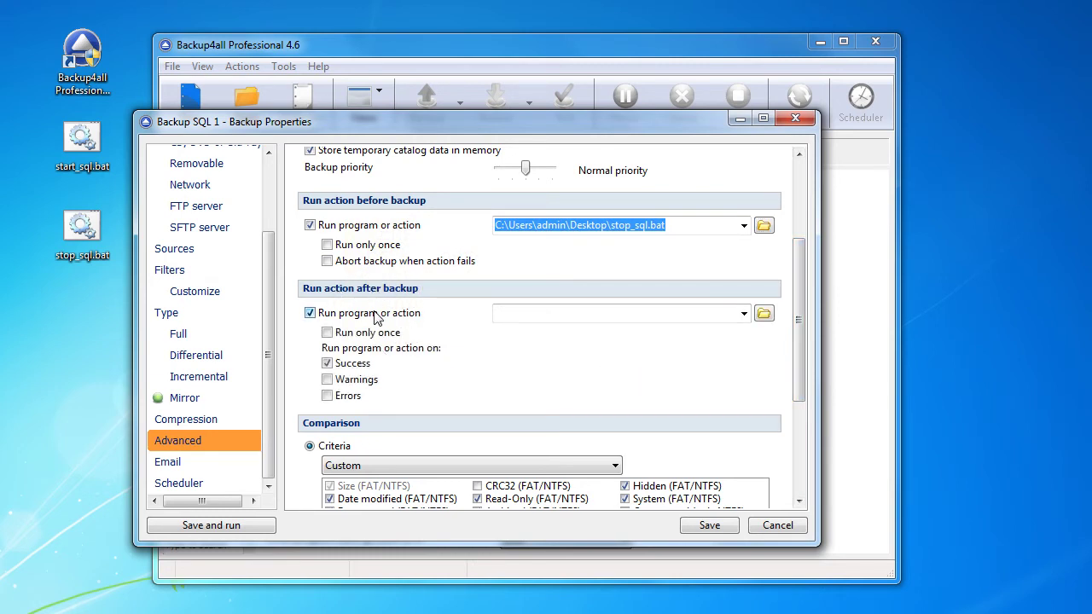
left_click(352, 381)
left_click(349, 397)
Set the action after backup to run start_sql.bat from the Desktop and save the backup job
left_click(764, 313)
left_click_drag(895, 266, 895, 408)
left_click(294, 422)
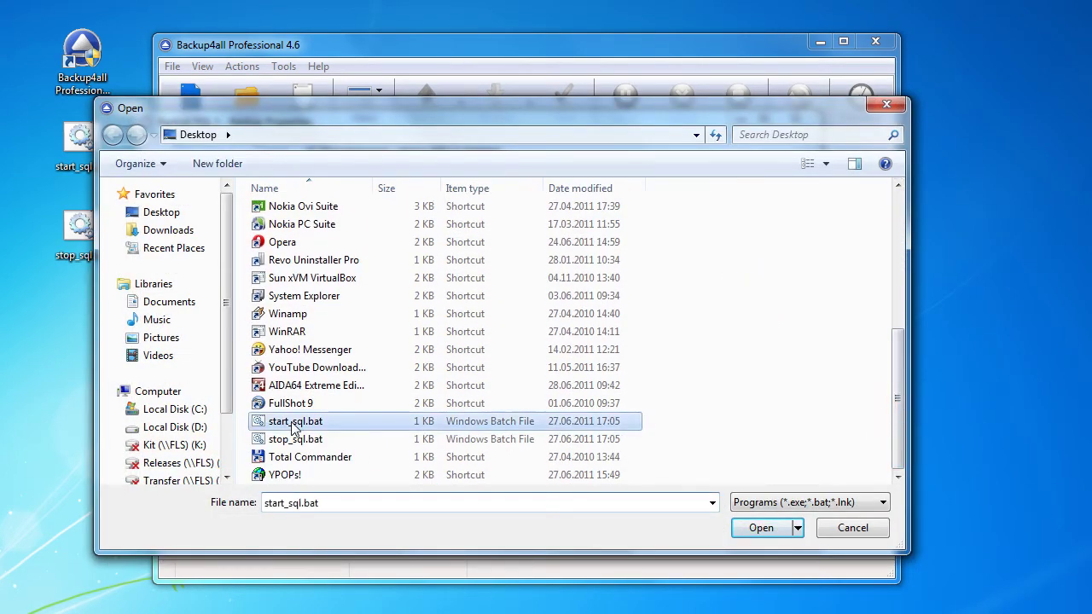
left_click(762, 528)
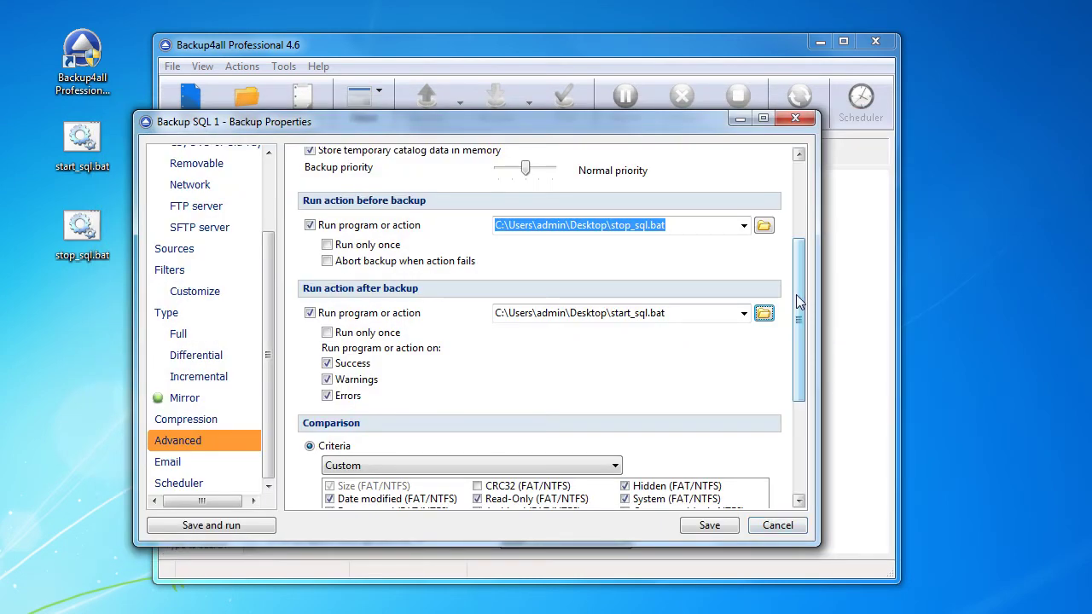
left_click_drag(799, 320, 798, 420)
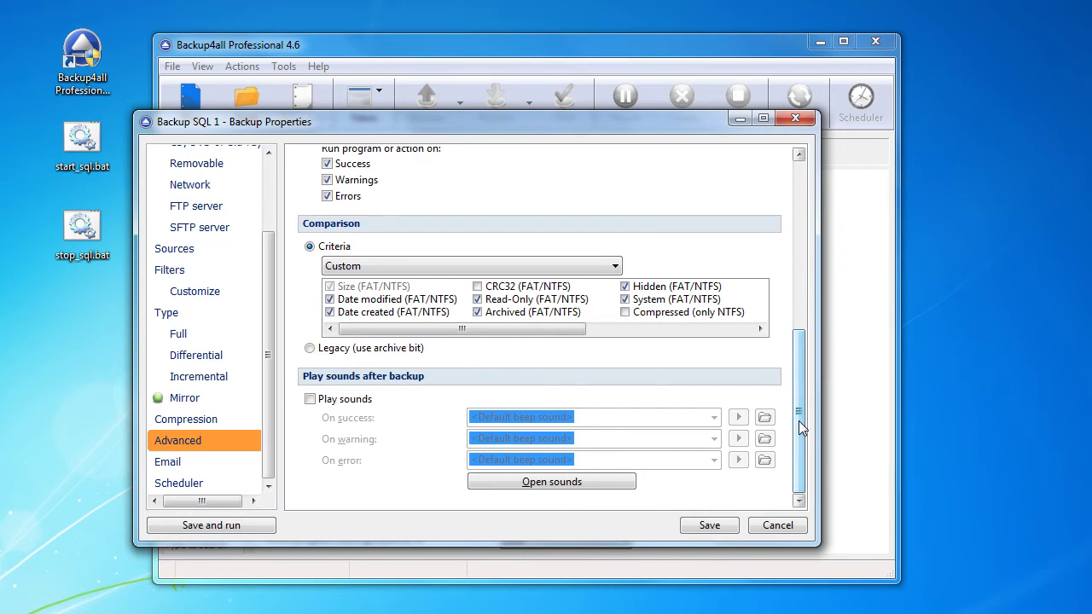
left_click(714, 524)
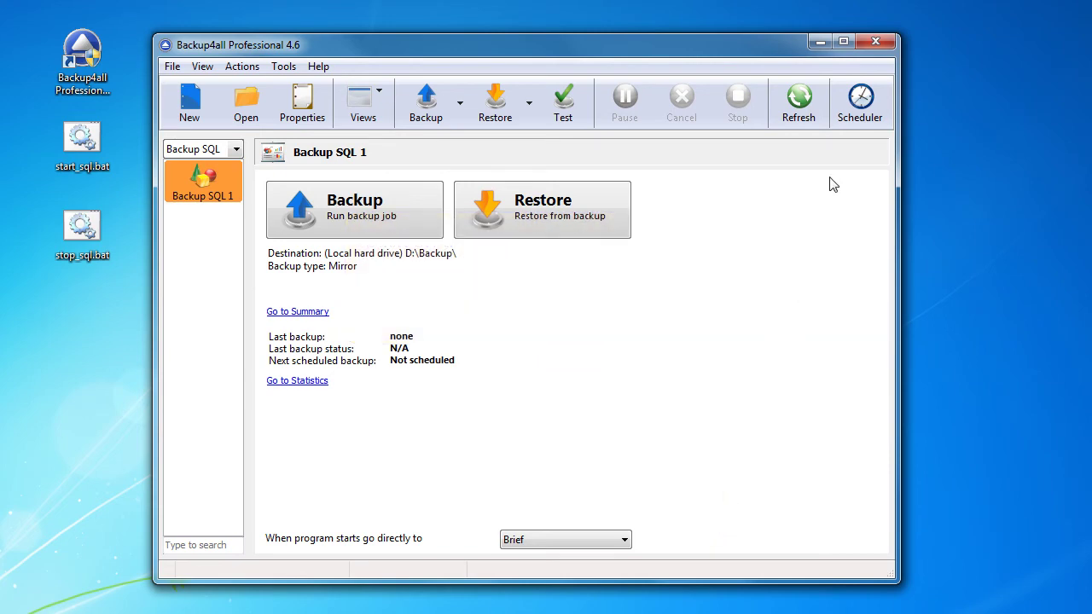
Add a new scheduler that runs the backup group Backup SQL
left_click(859, 100)
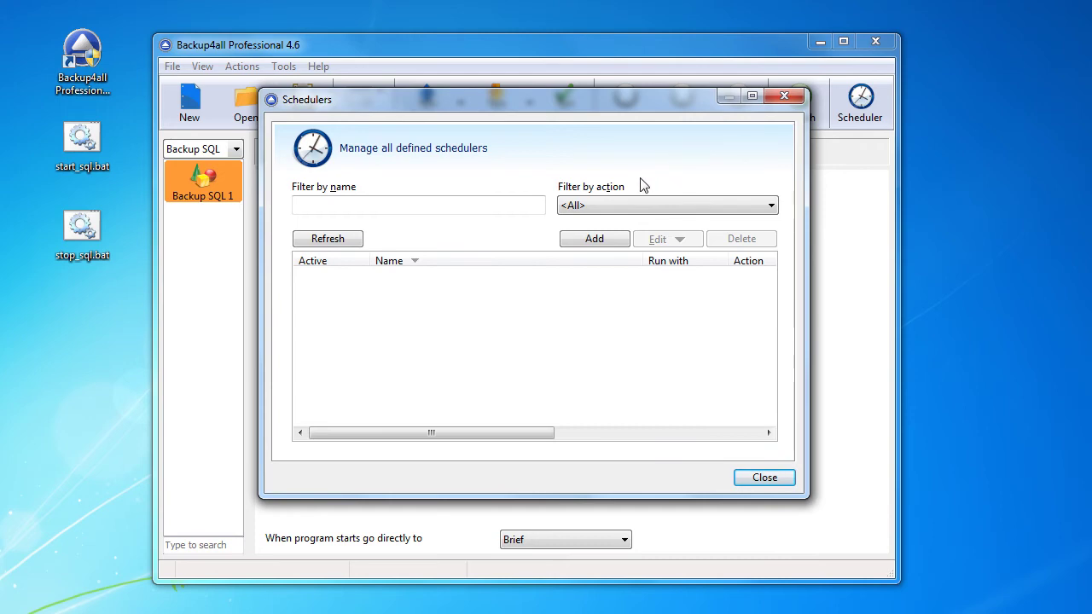
left_click(595, 239)
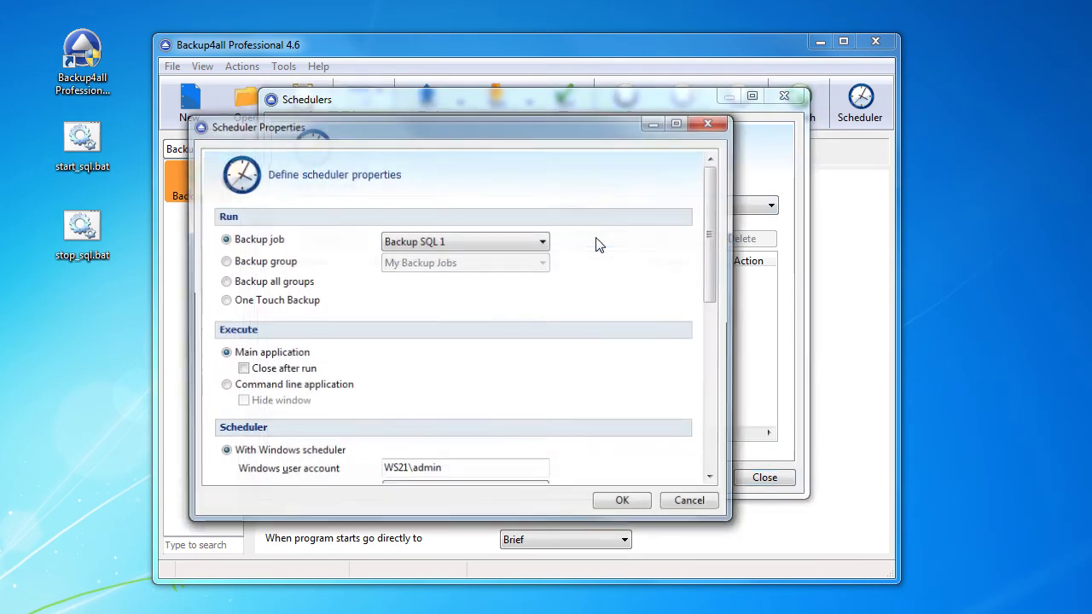
left_click(542, 242)
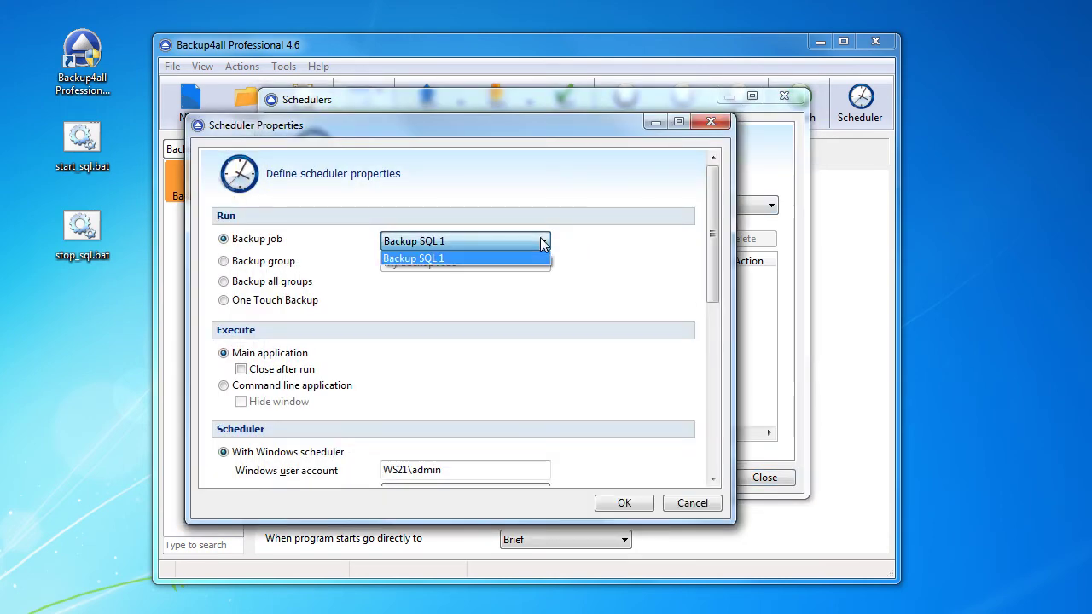
left_click(543, 242)
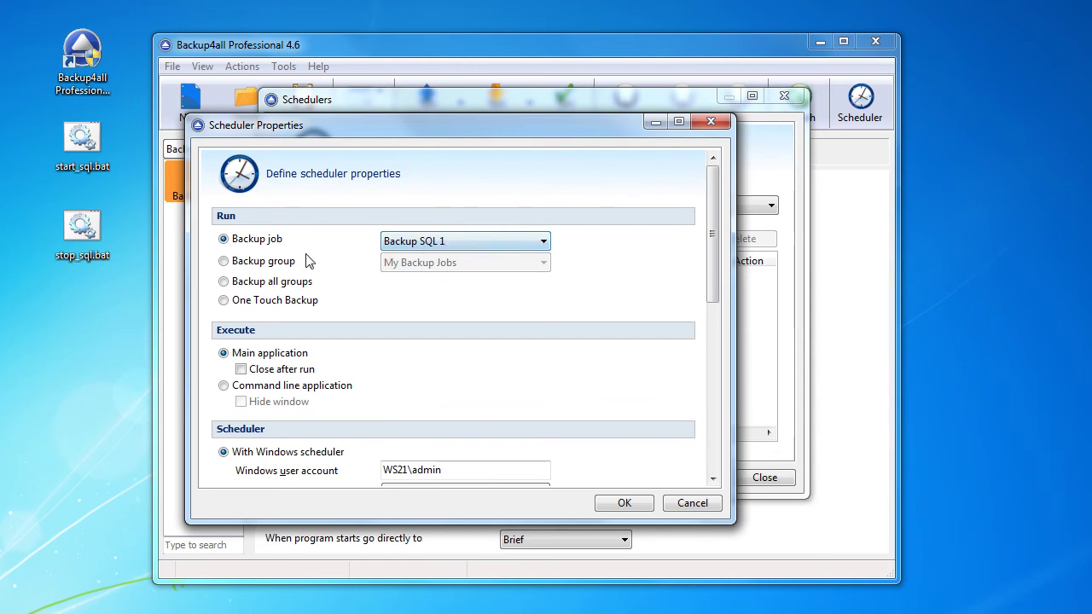
left_click(267, 266)
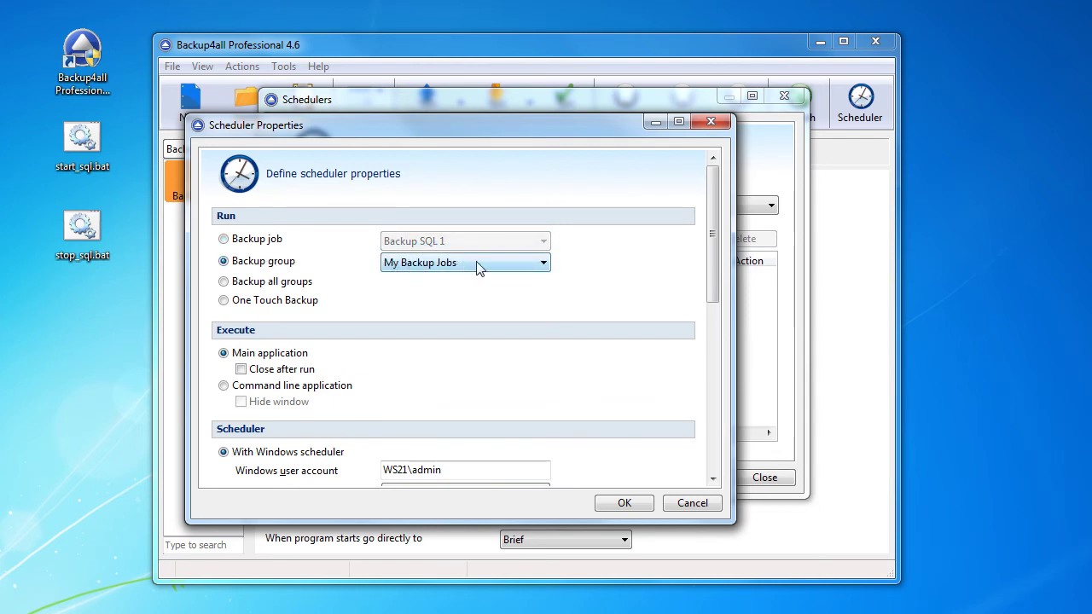
left_click(505, 264)
left_click(487, 292)
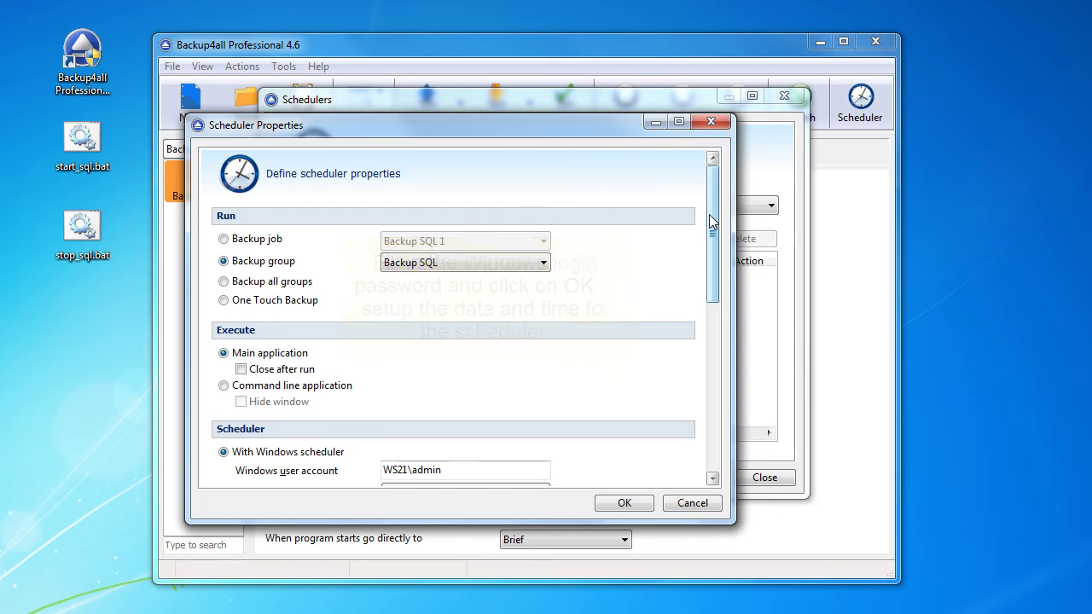
Enter and confirm the Windows password for the Windows scheduler, and accept the scheduler properties
left_click_drag(712, 223, 712, 316)
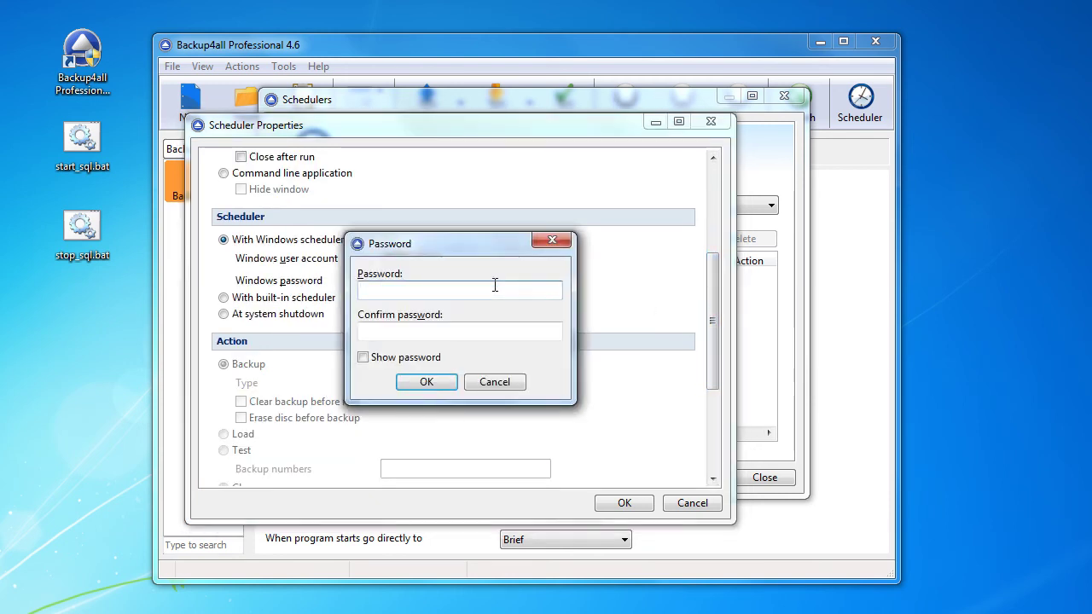
key("Tab")
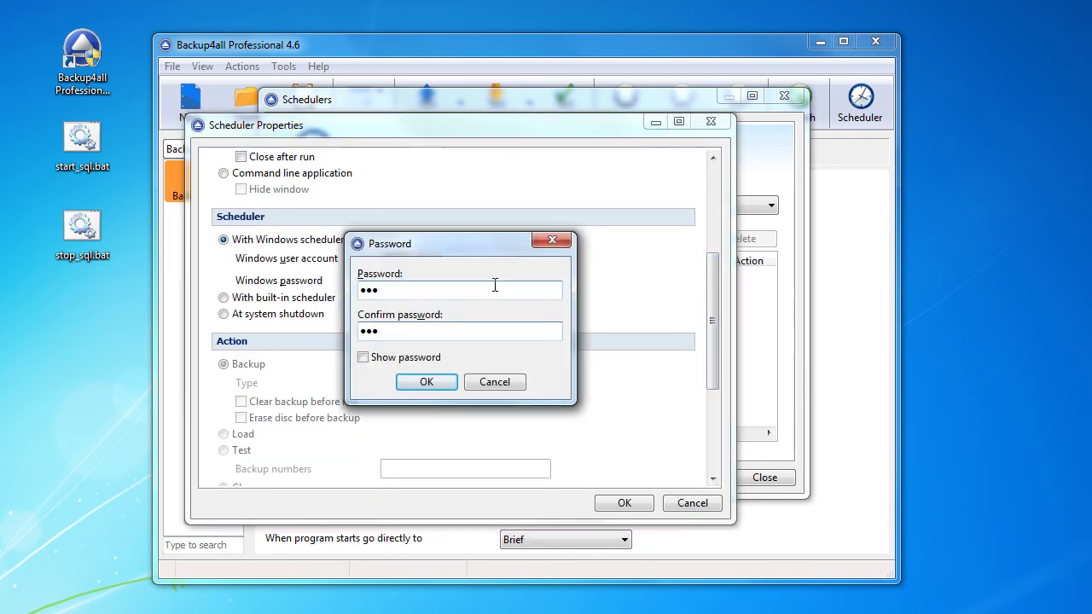
left_click(426, 382)
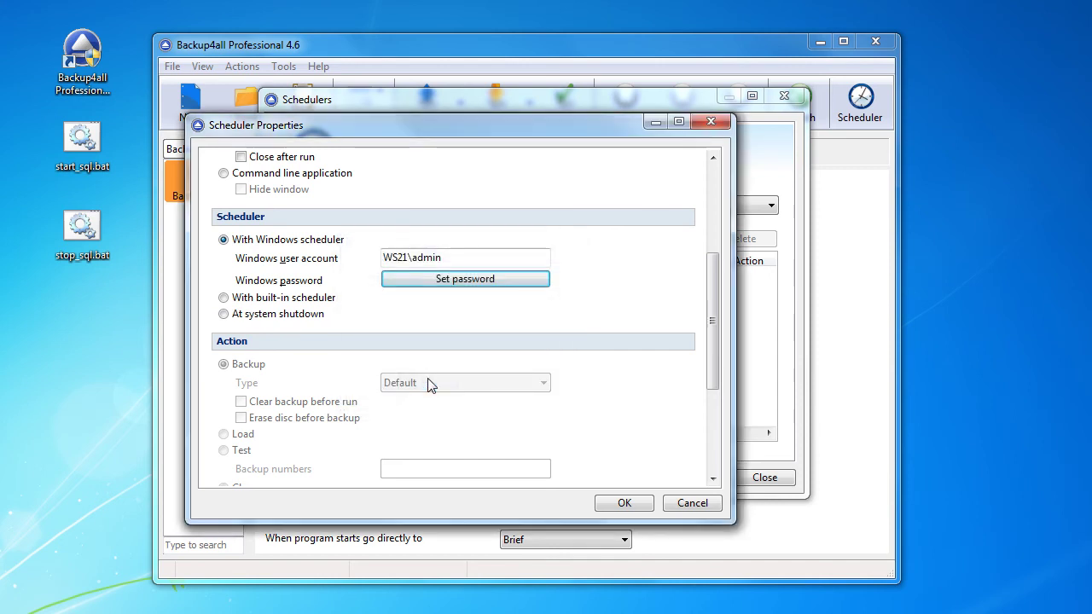
left_click_drag(711, 353, 705, 434)
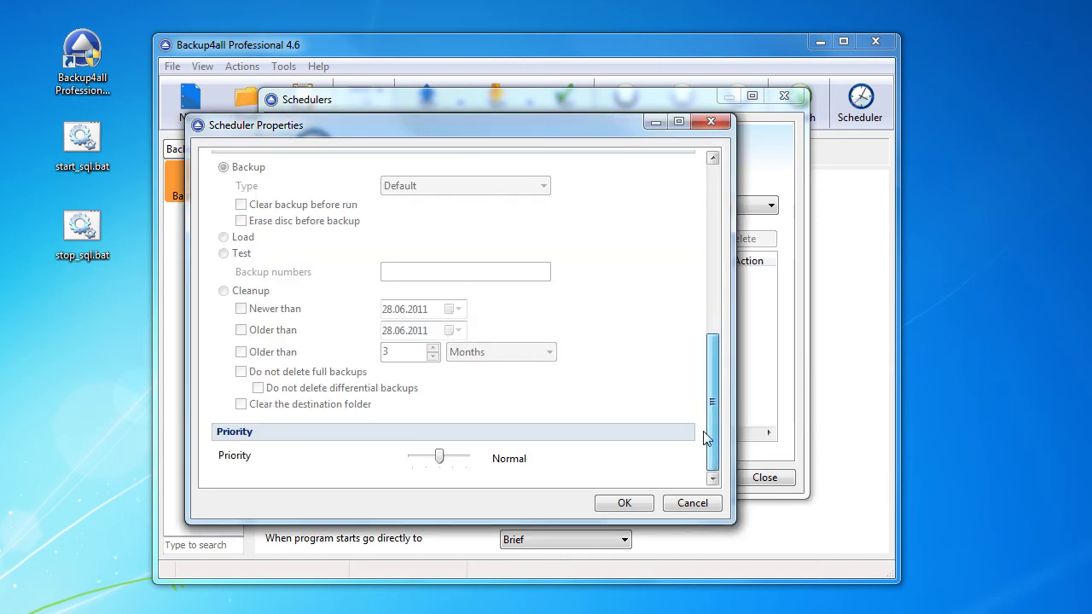
left_click(624, 501)
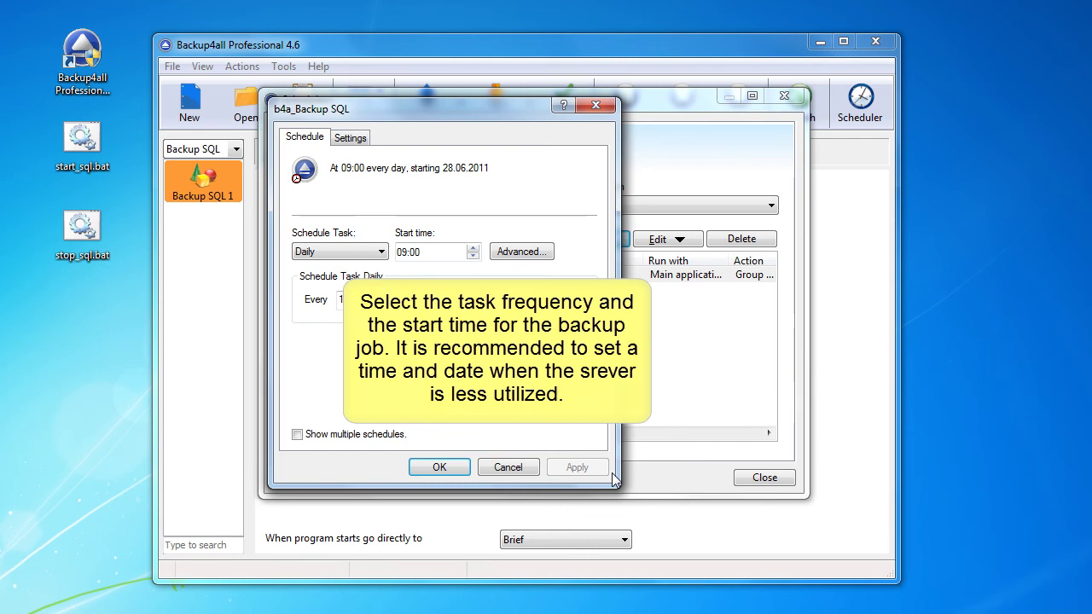
Schedule the backup task weekly on Monday through Friday, apply it, and close the scheduler list and the program
left_click(380, 252)
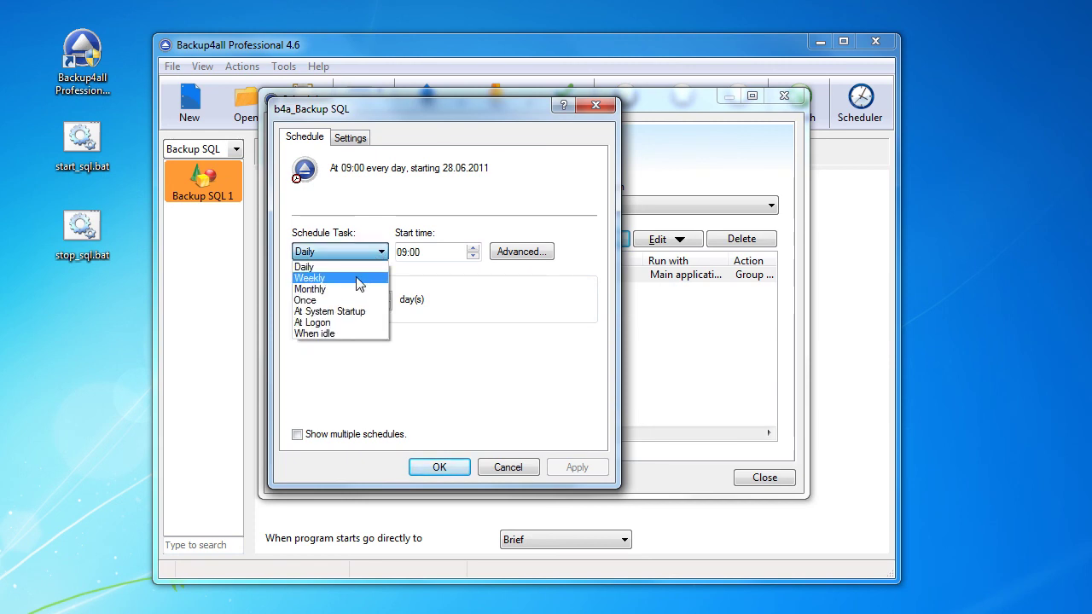
left_click(364, 278)
left_click(458, 317)
left_click(459, 333)
left_click(459, 350)
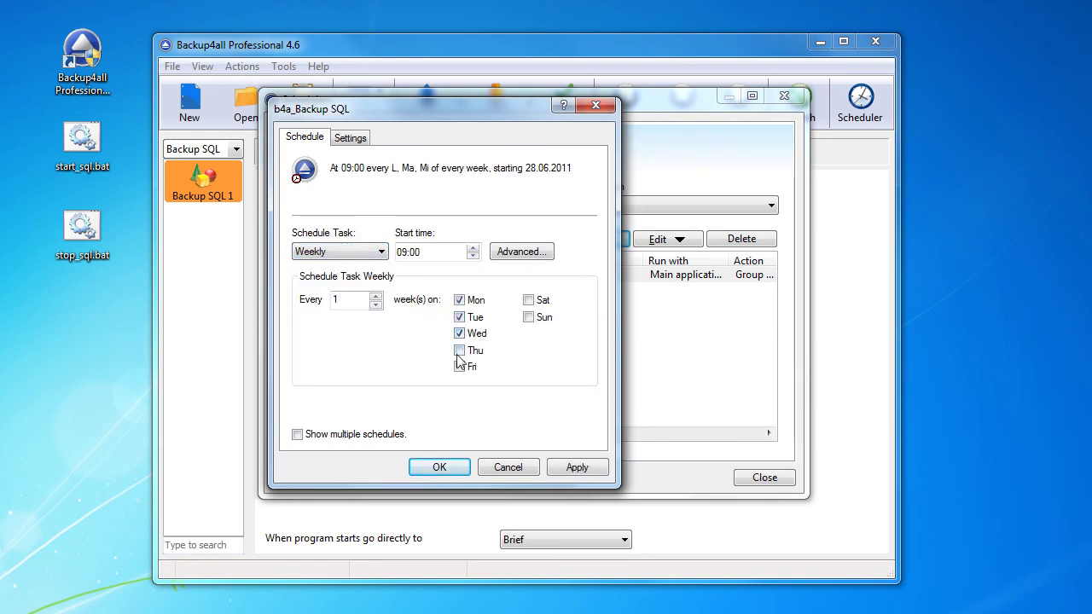
left_click(459, 367)
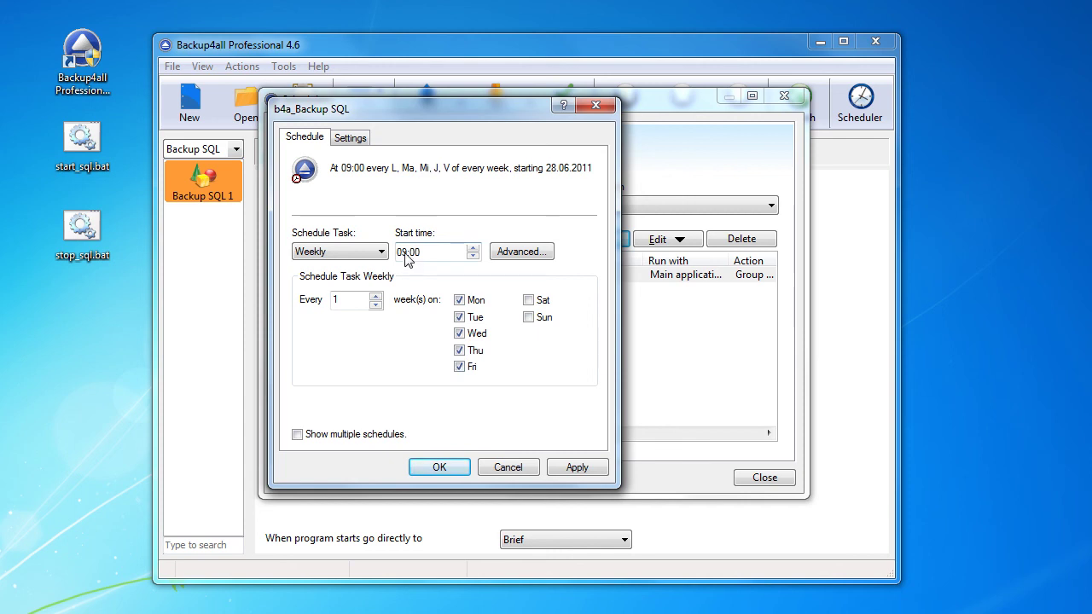
left_click(577, 467)
left_click(441, 465)
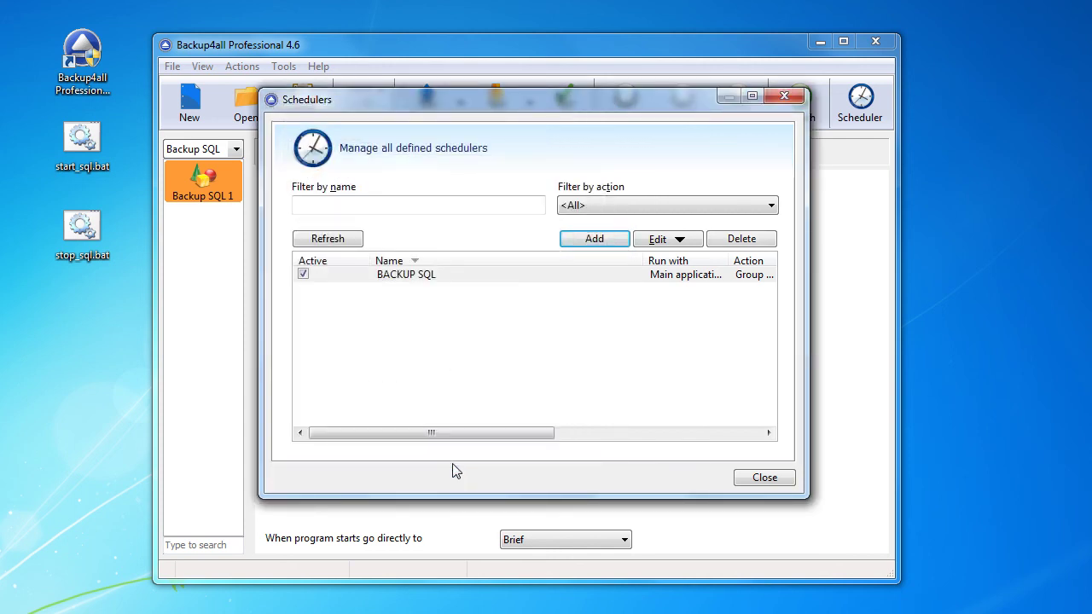
left_click(767, 479)
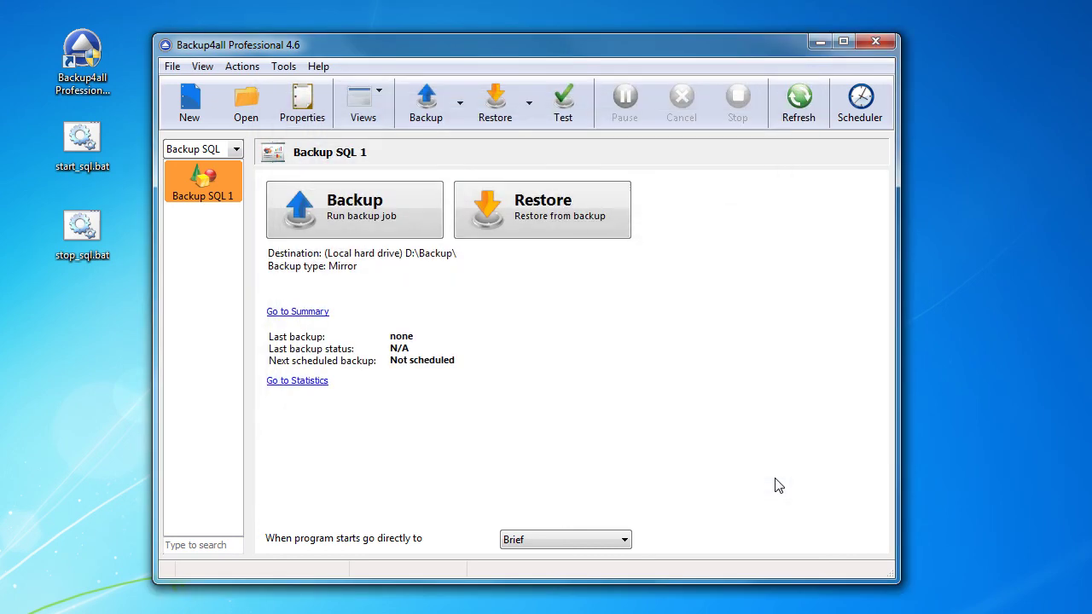
left_click(875, 41)
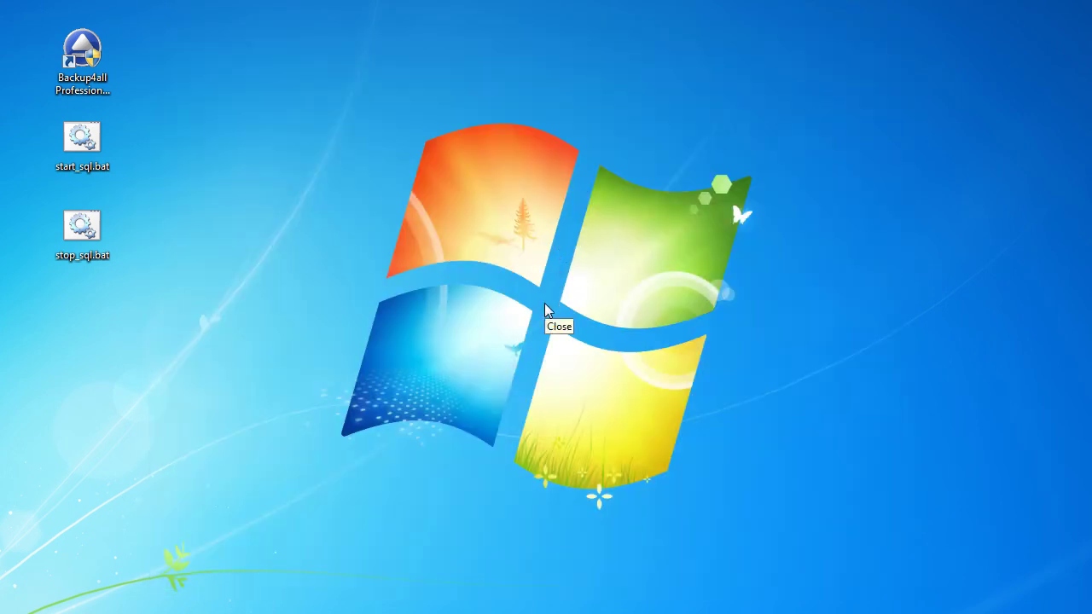